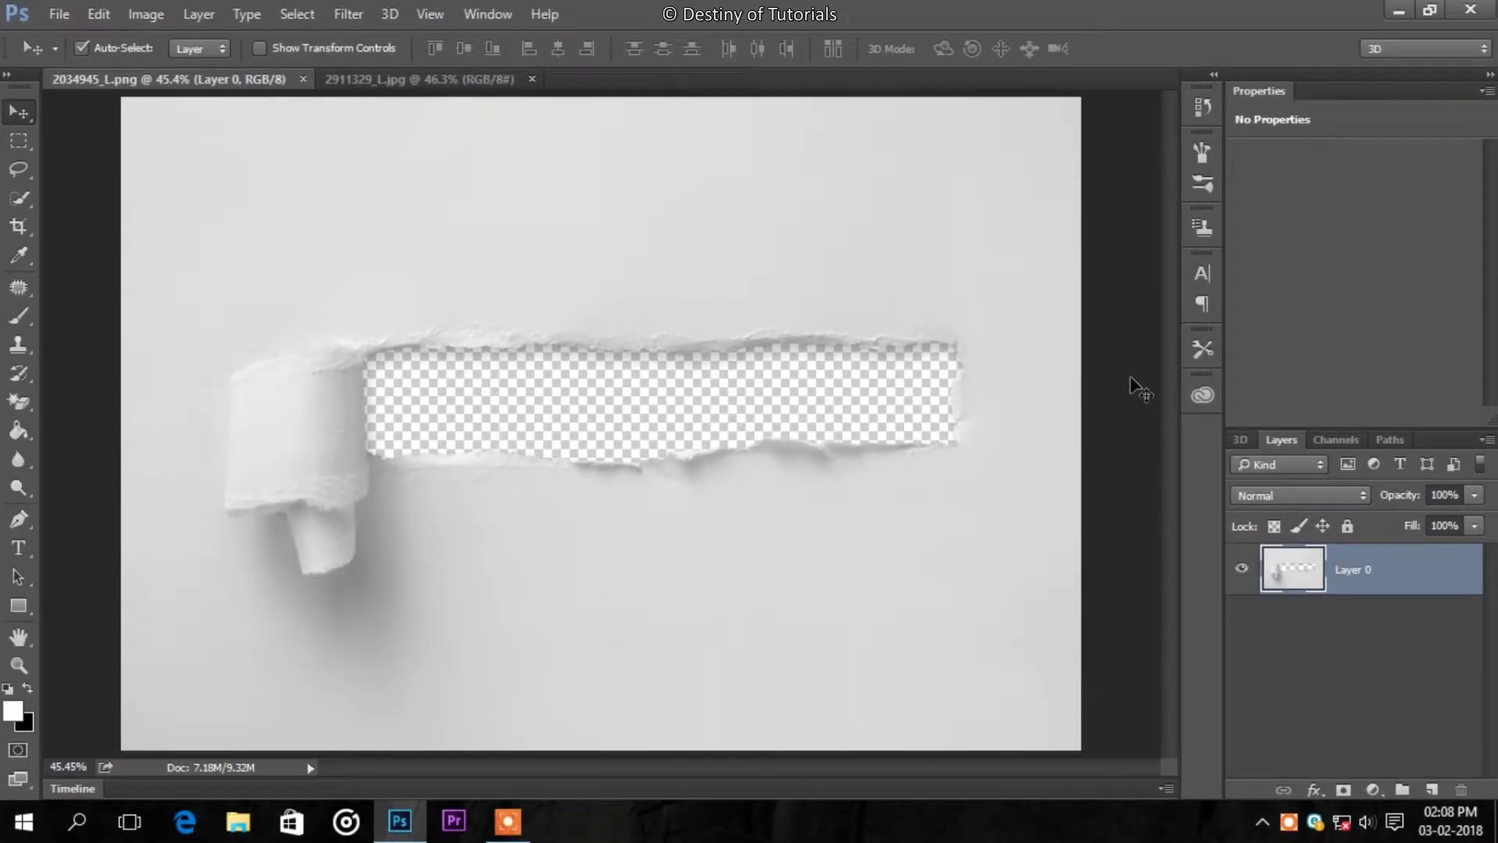
Switch to the portrait photo 2911329_L.jpg document.
left_click(456, 87)
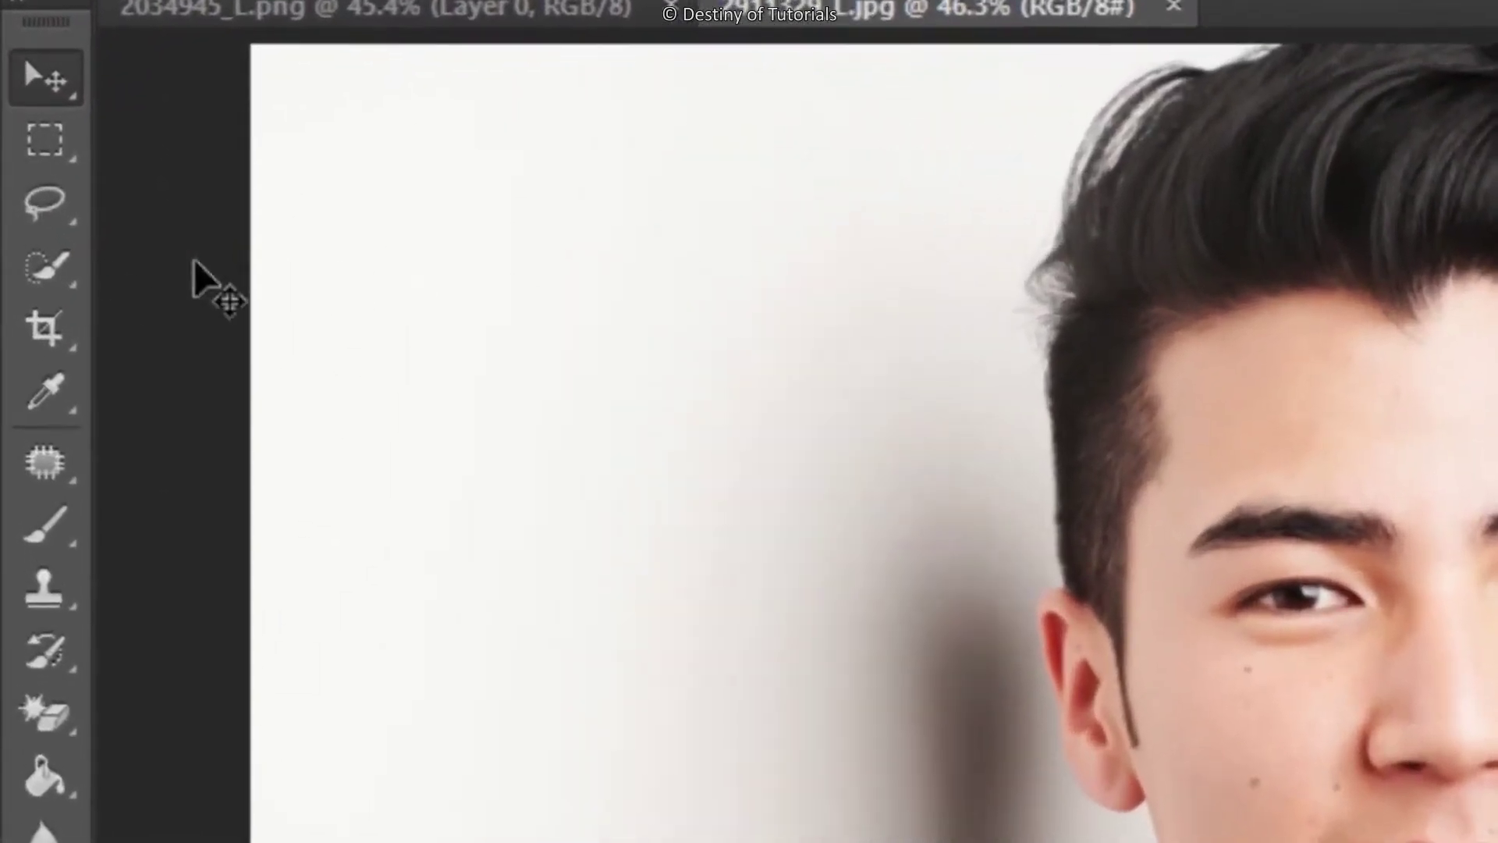
Quick-select the man's hair, face, neck, shirt, jacket and left ear.
right_click(35, 196)
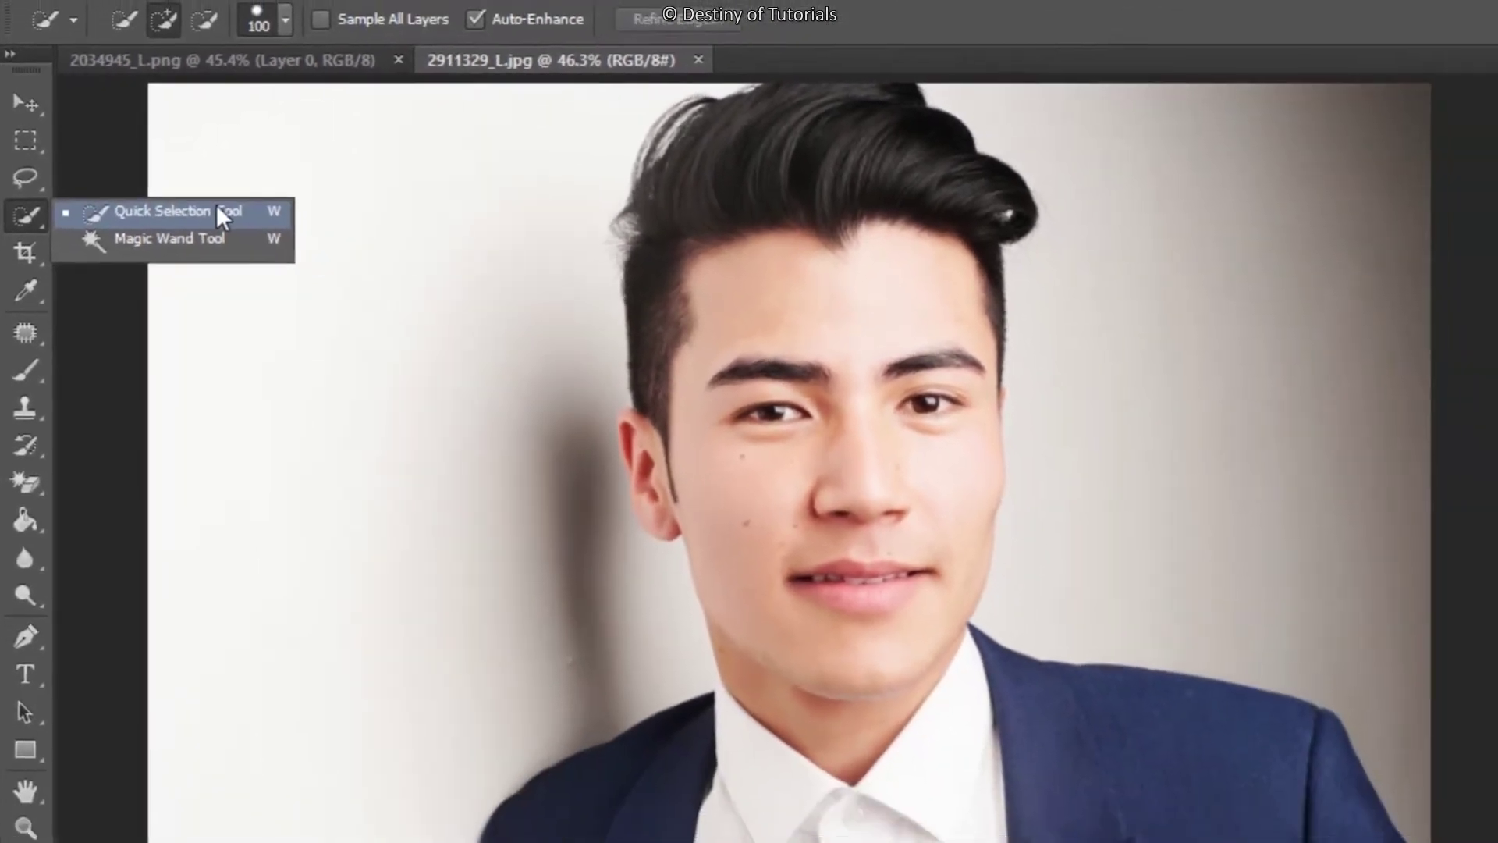
left_click(222, 216)
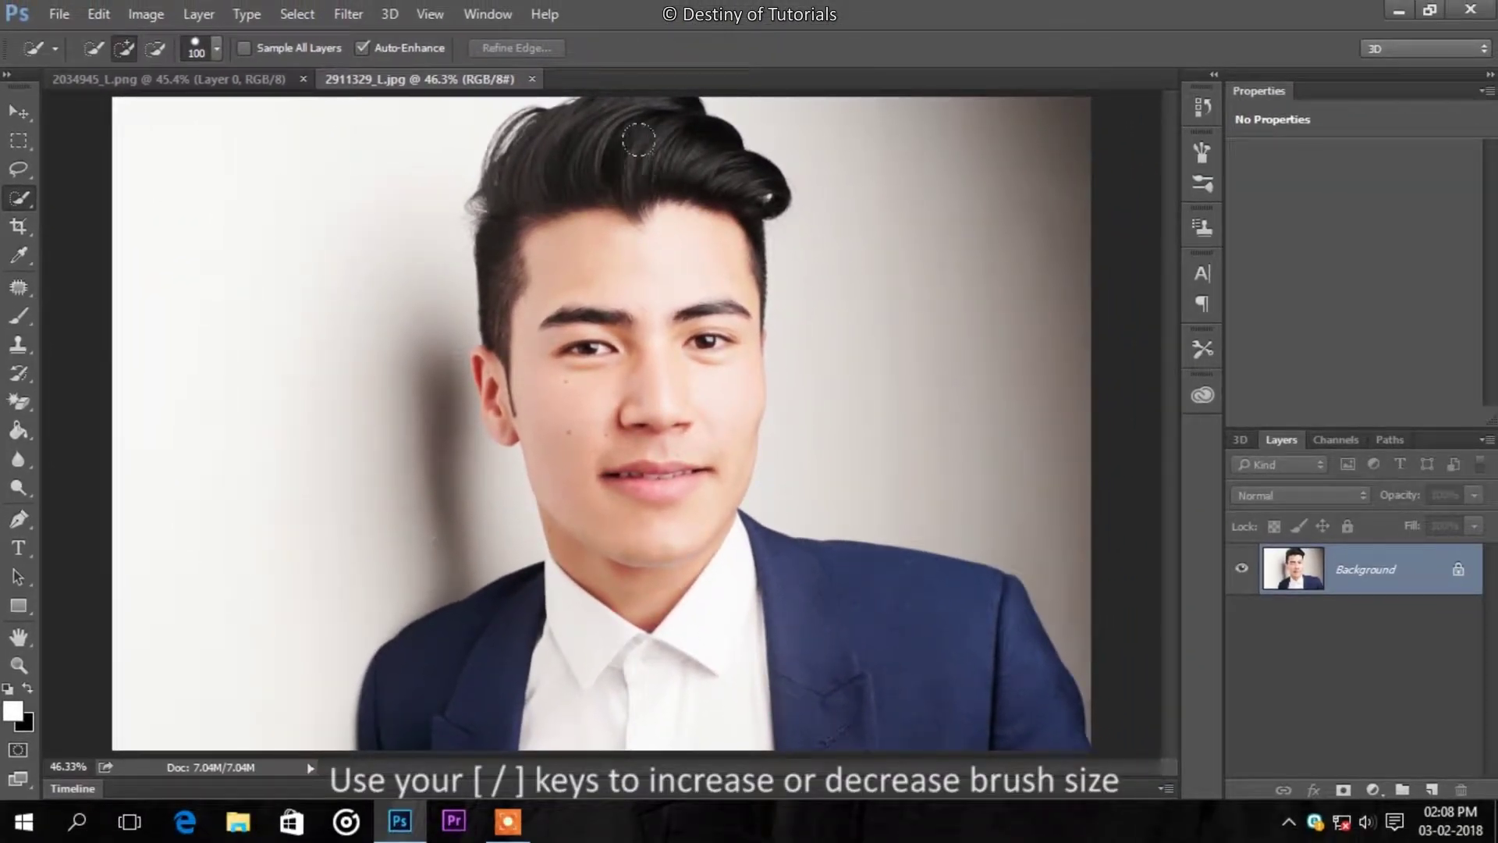
left_click_drag(631, 137, 607, 659)
left_click_drag(465, 679, 952, 640)
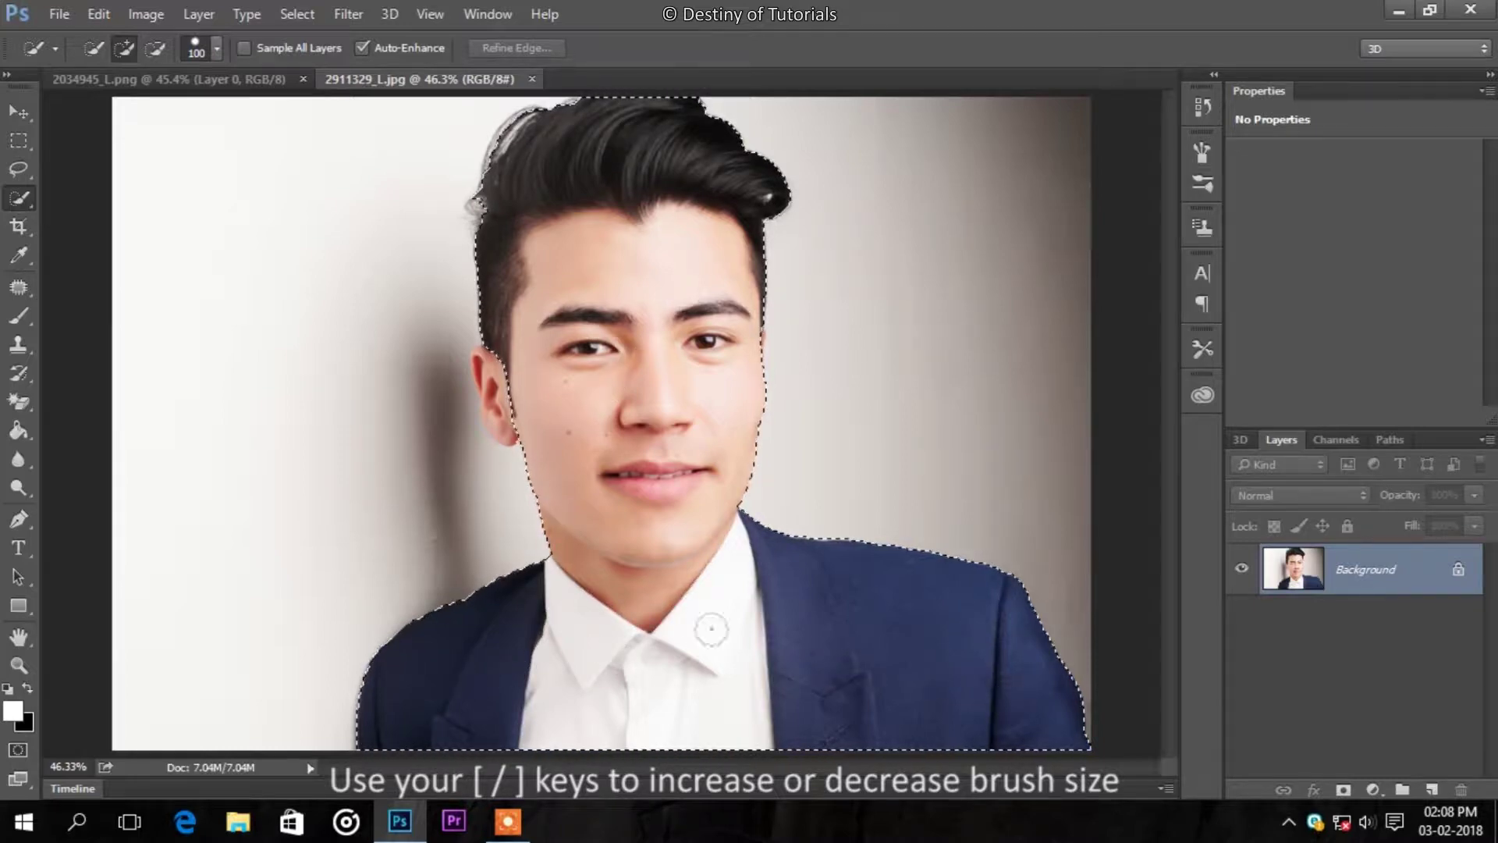
left_click_drag(492, 347, 507, 445)
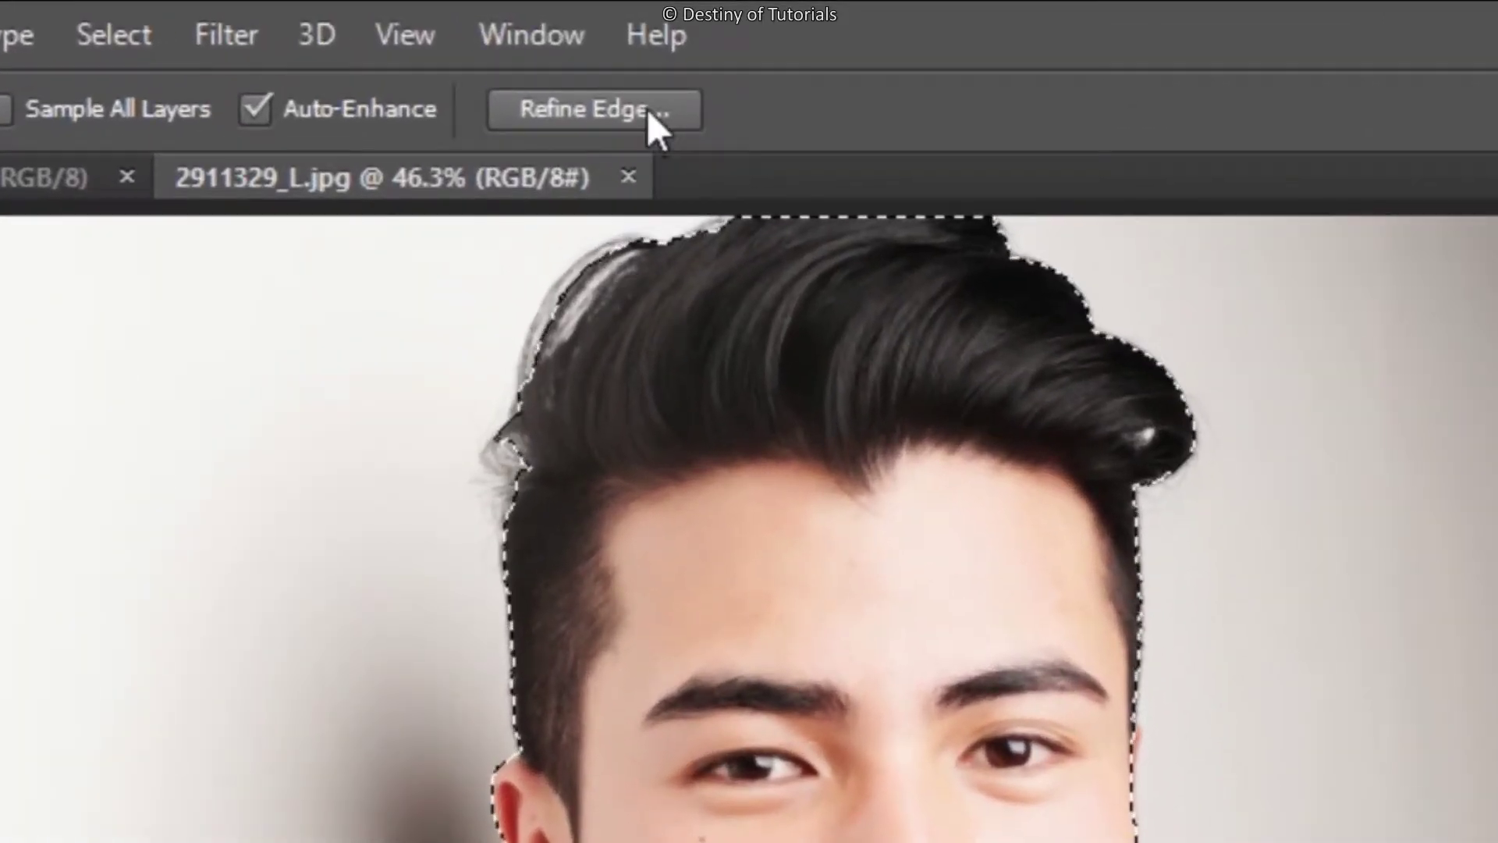
In Refine Edge, brush along the left and right hair edges and the ear.
left_click(655, 109)
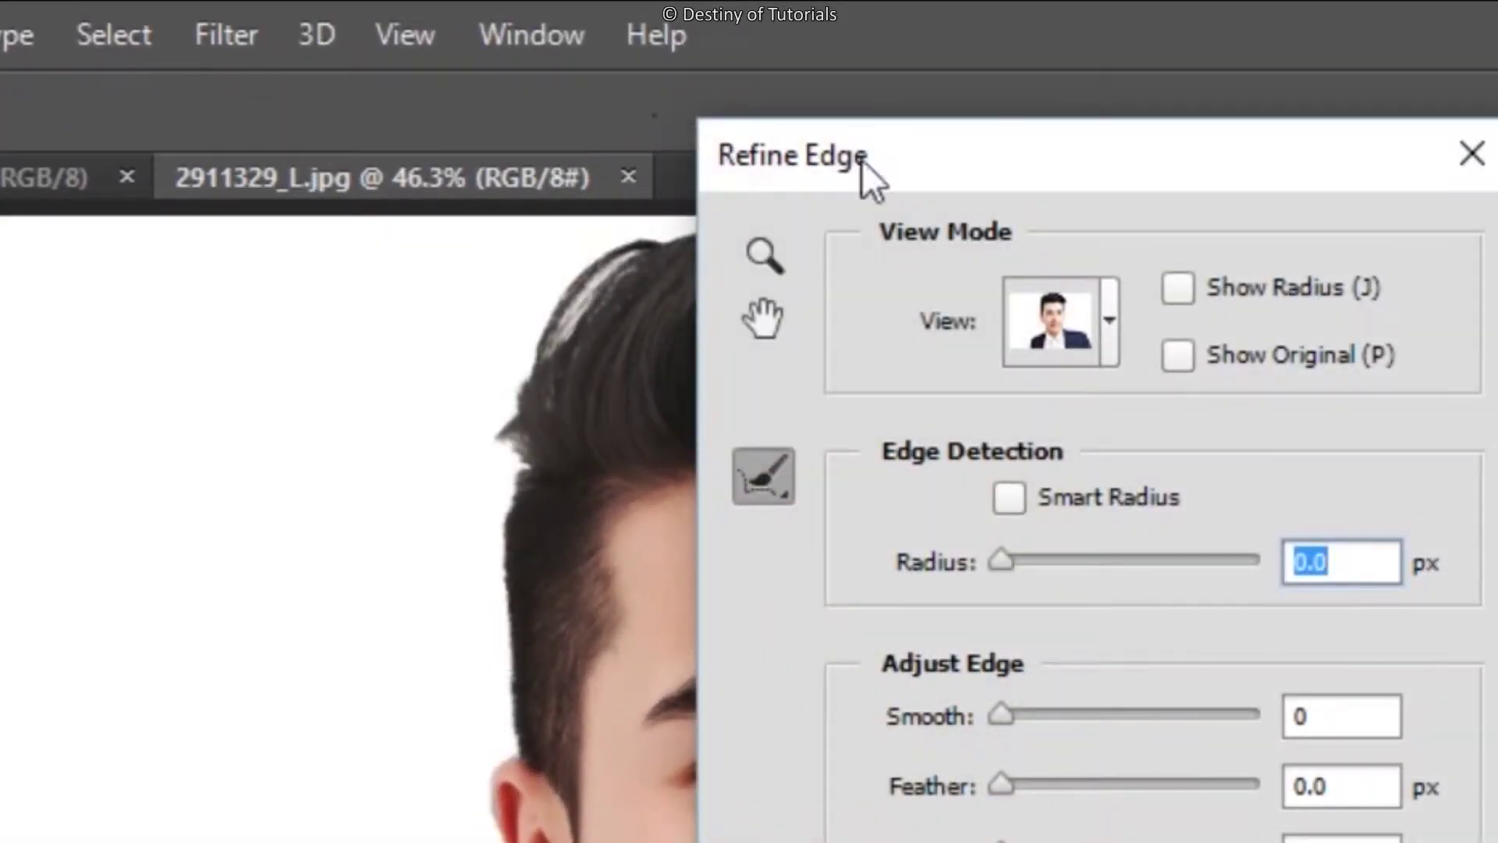
left_click_drag(756, 153, 1497, 199)
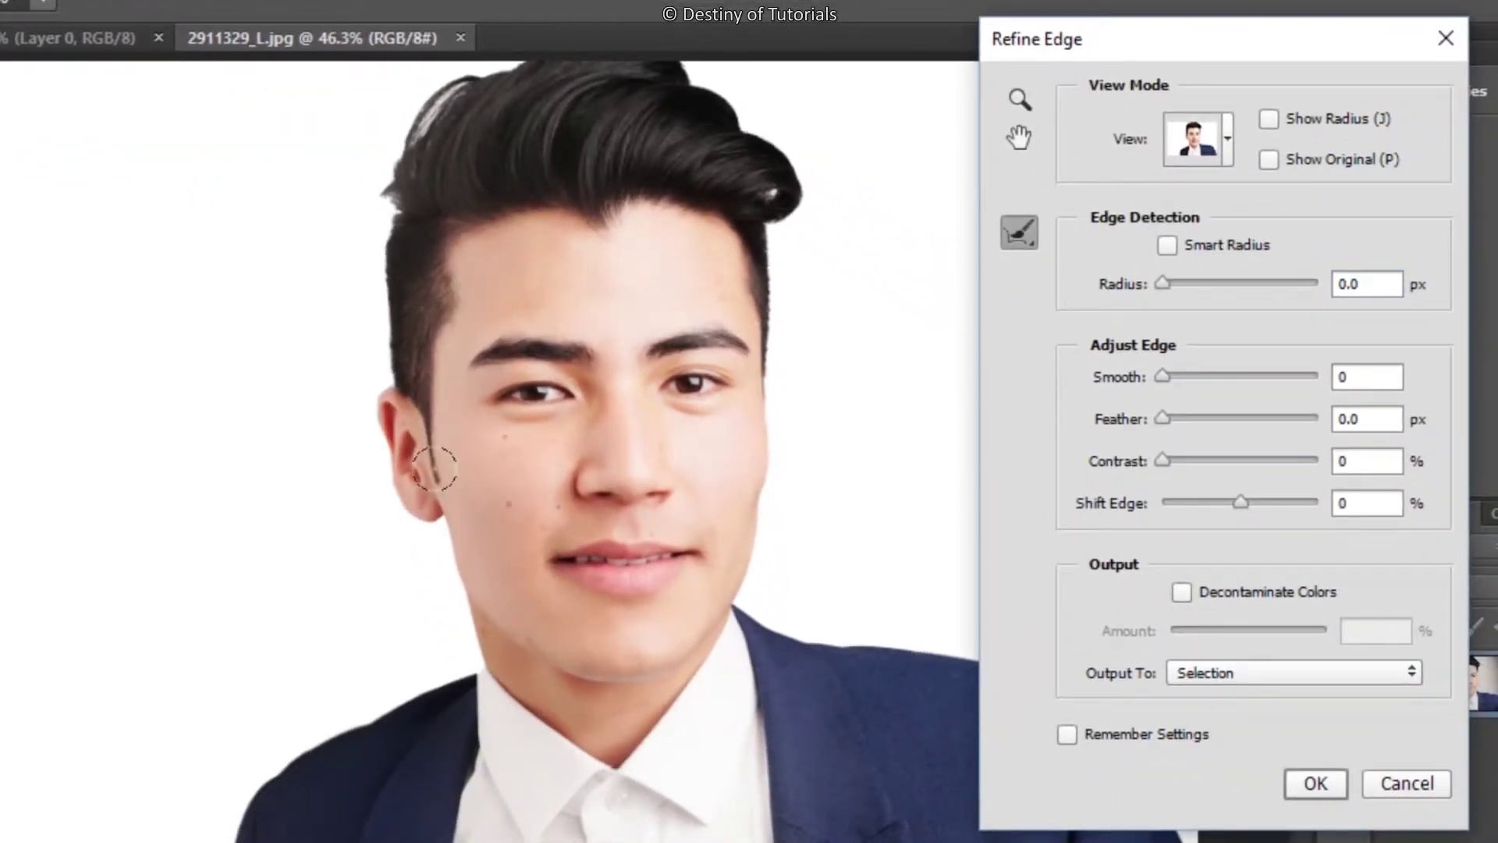
left_click_drag(432, 499, 515, 66)
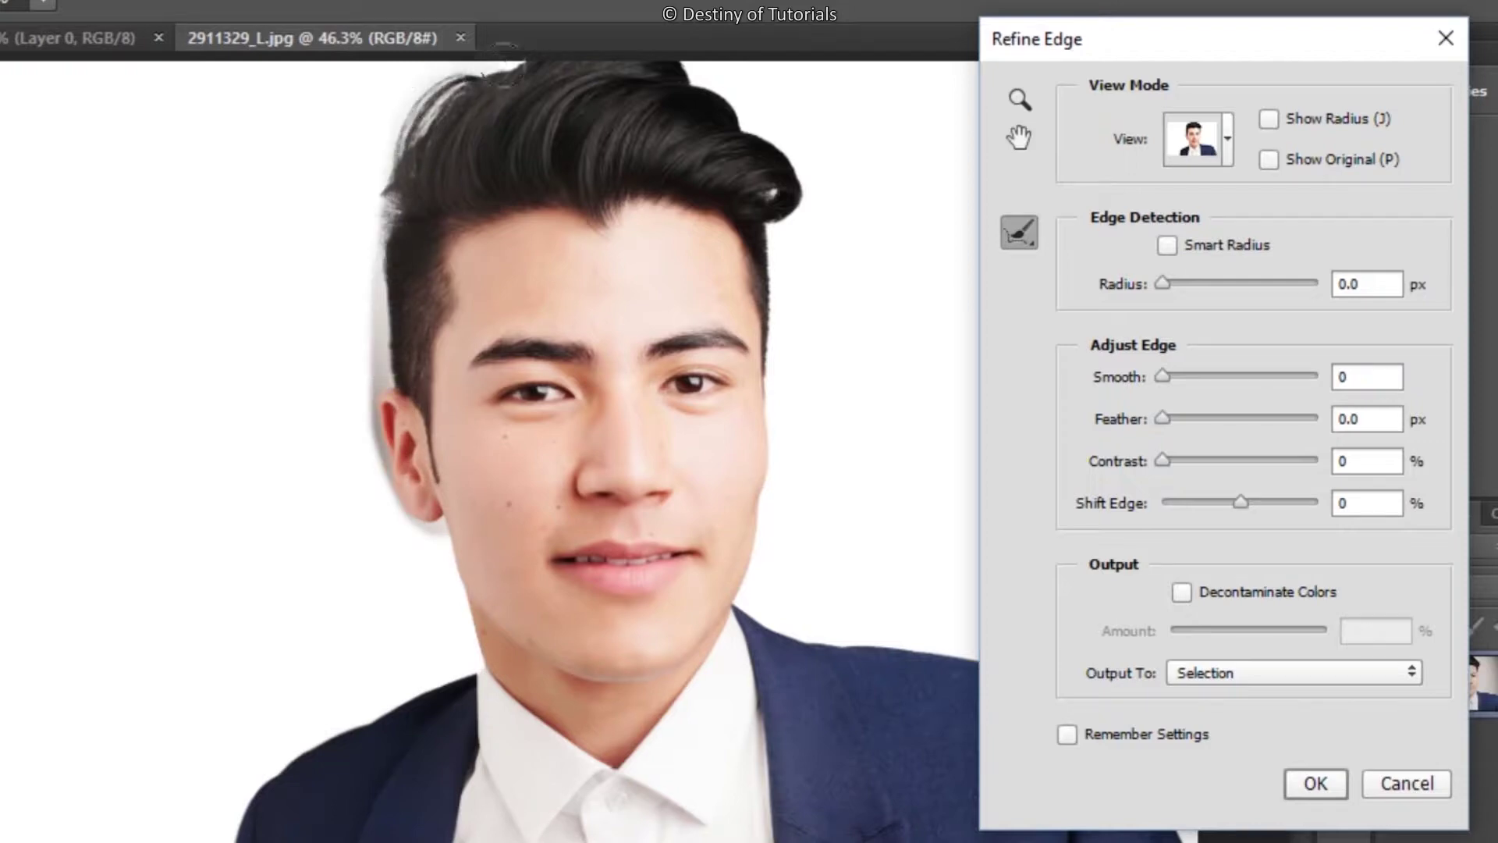
left_click_drag(771, 203, 751, 308)
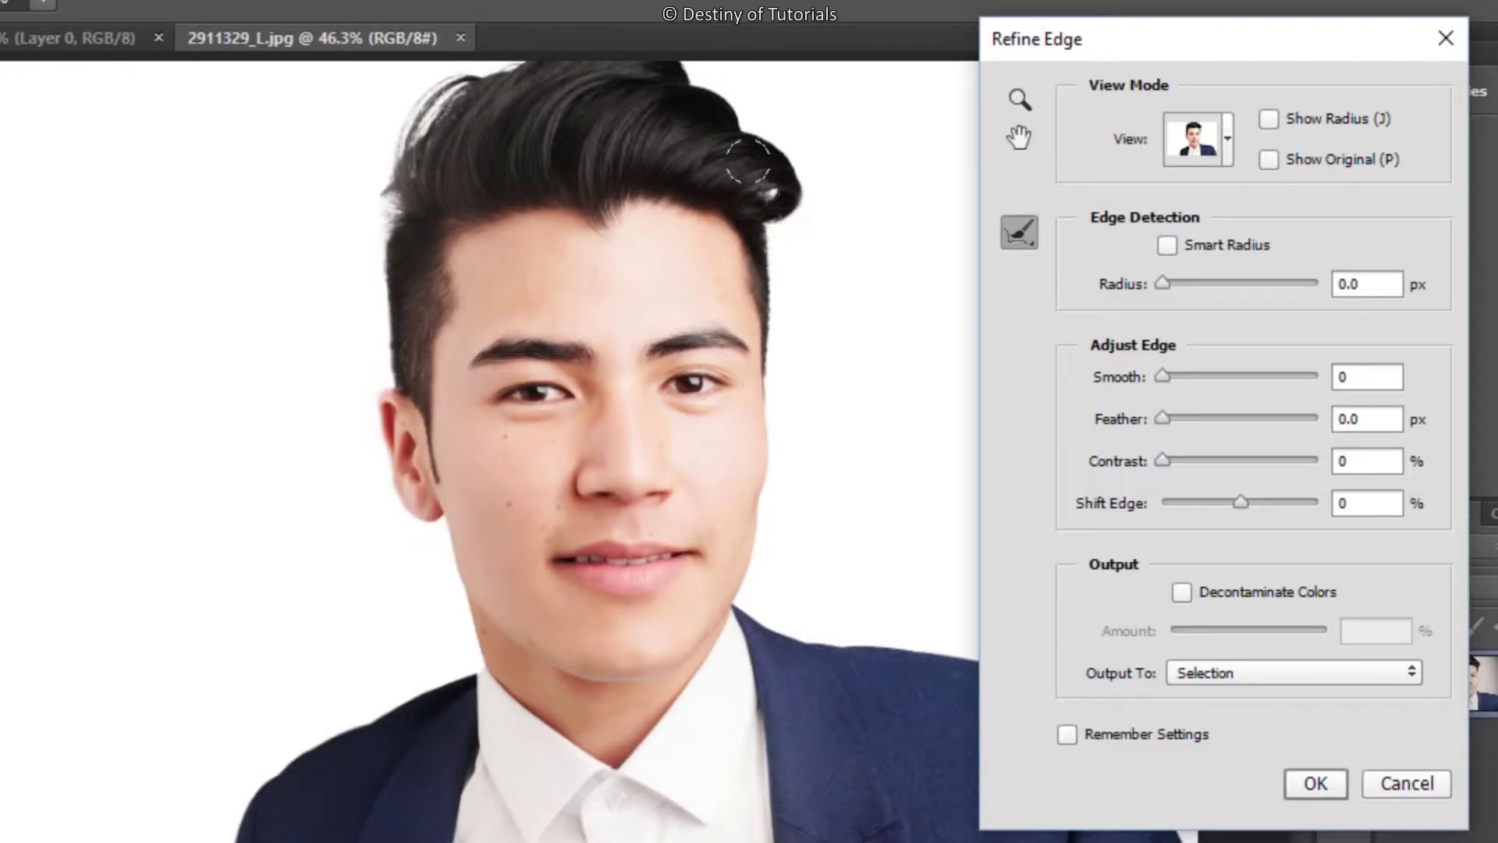
left_click_drag(789, 231, 730, 100)
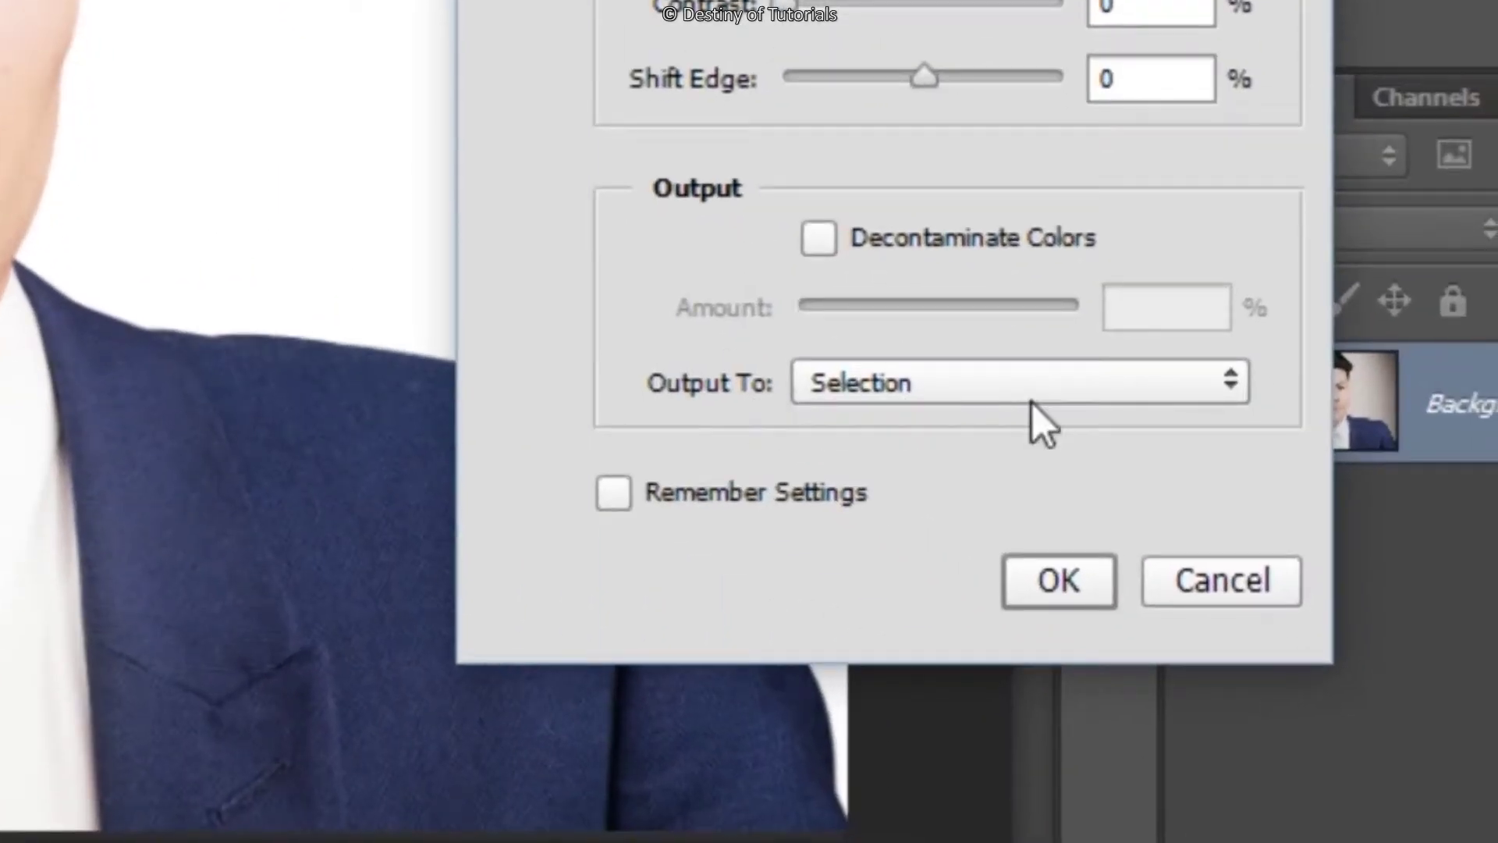
Output the refined cut-out to a new layer with a layer mask.
left_click(1069, 397)
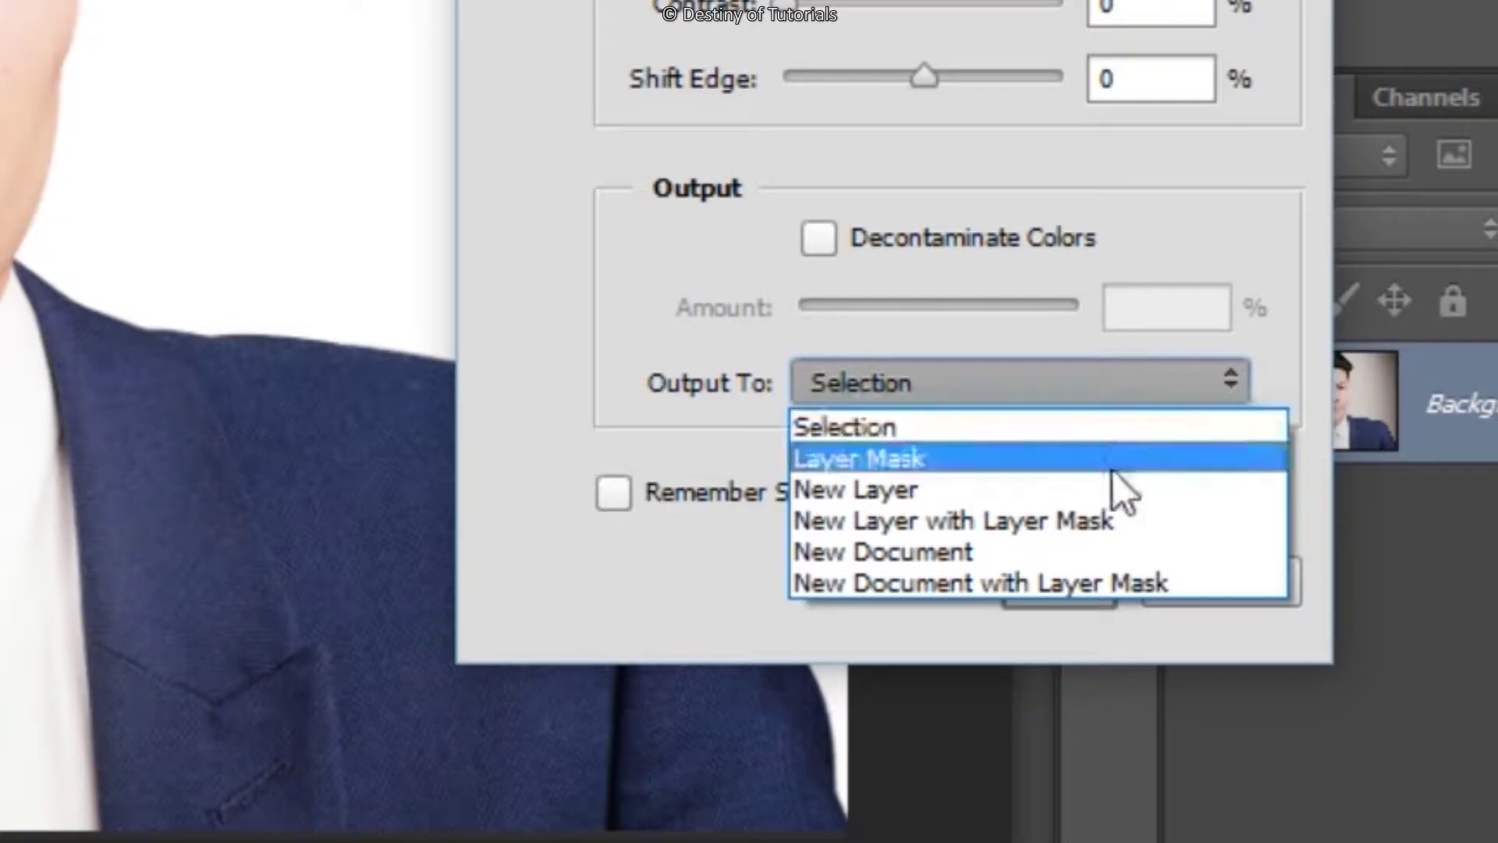
left_click(1175, 530)
left_click(1058, 581)
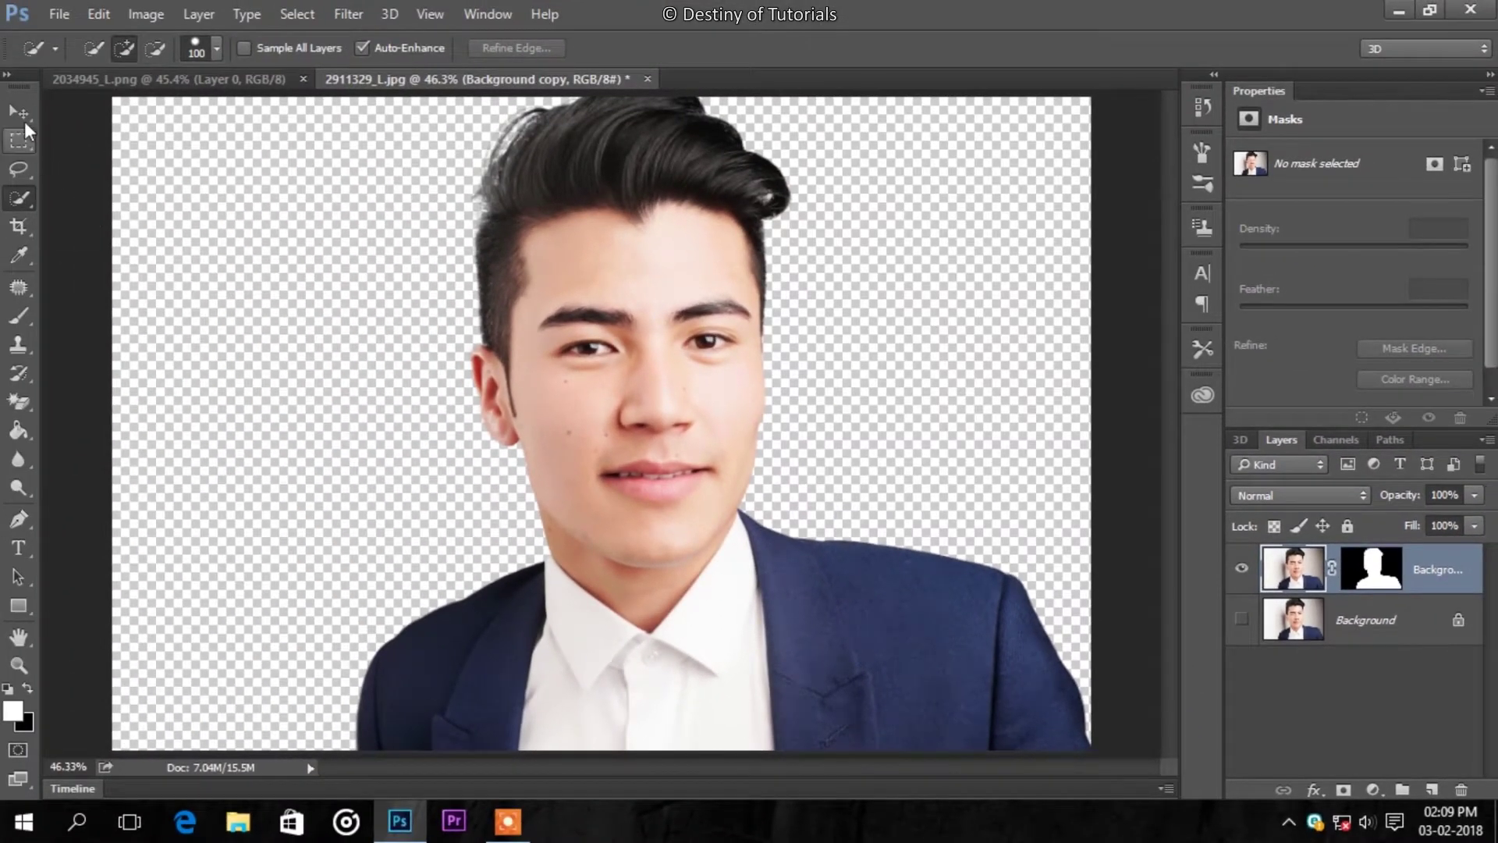
Centre the cut-out man and add a new Layer 1 beneath him.
left_click(21, 114)
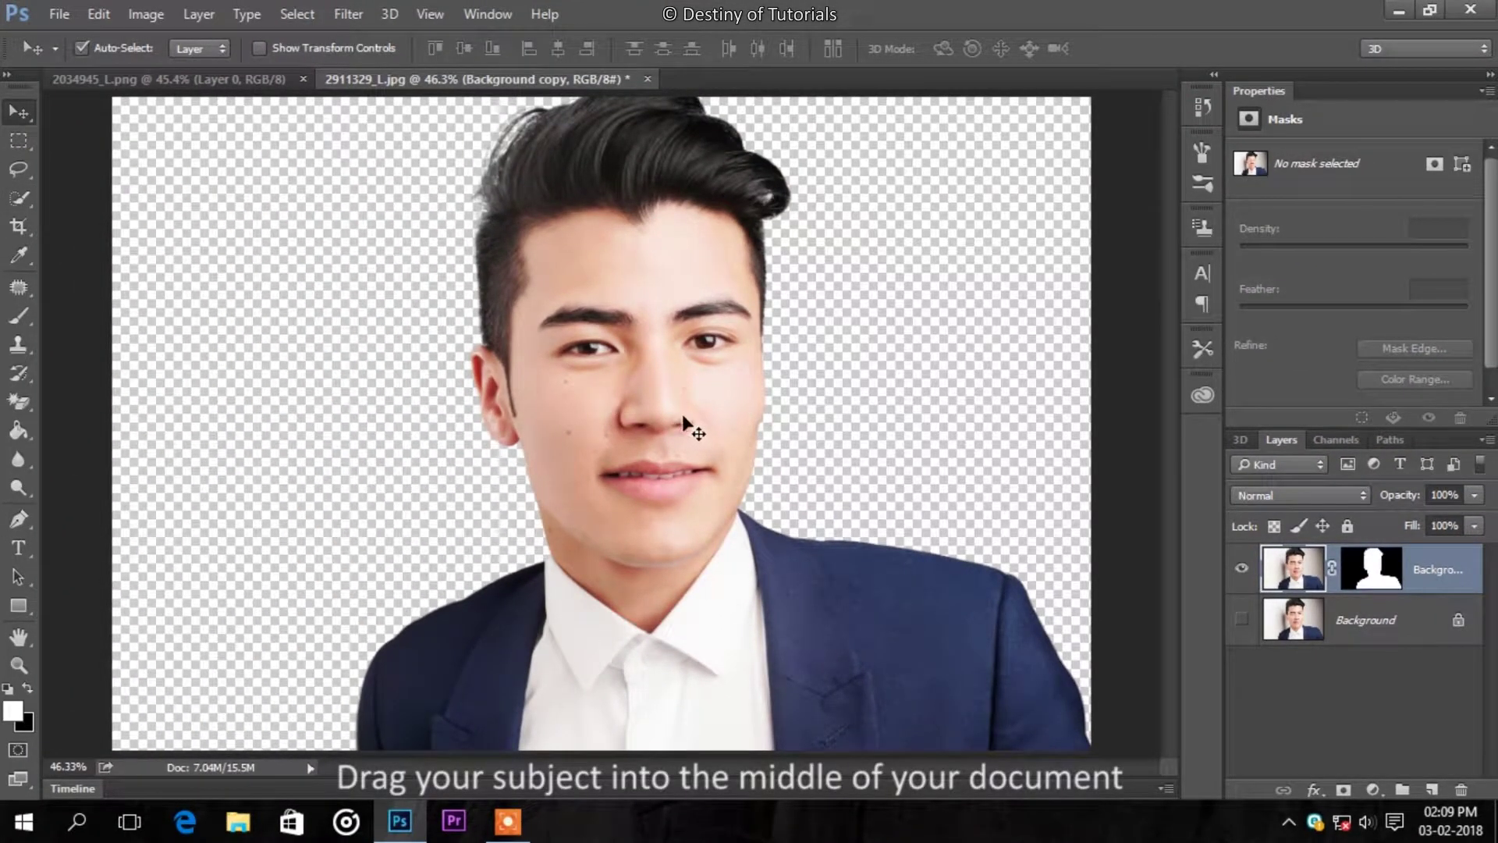
left_click_drag(683, 420, 652, 418)
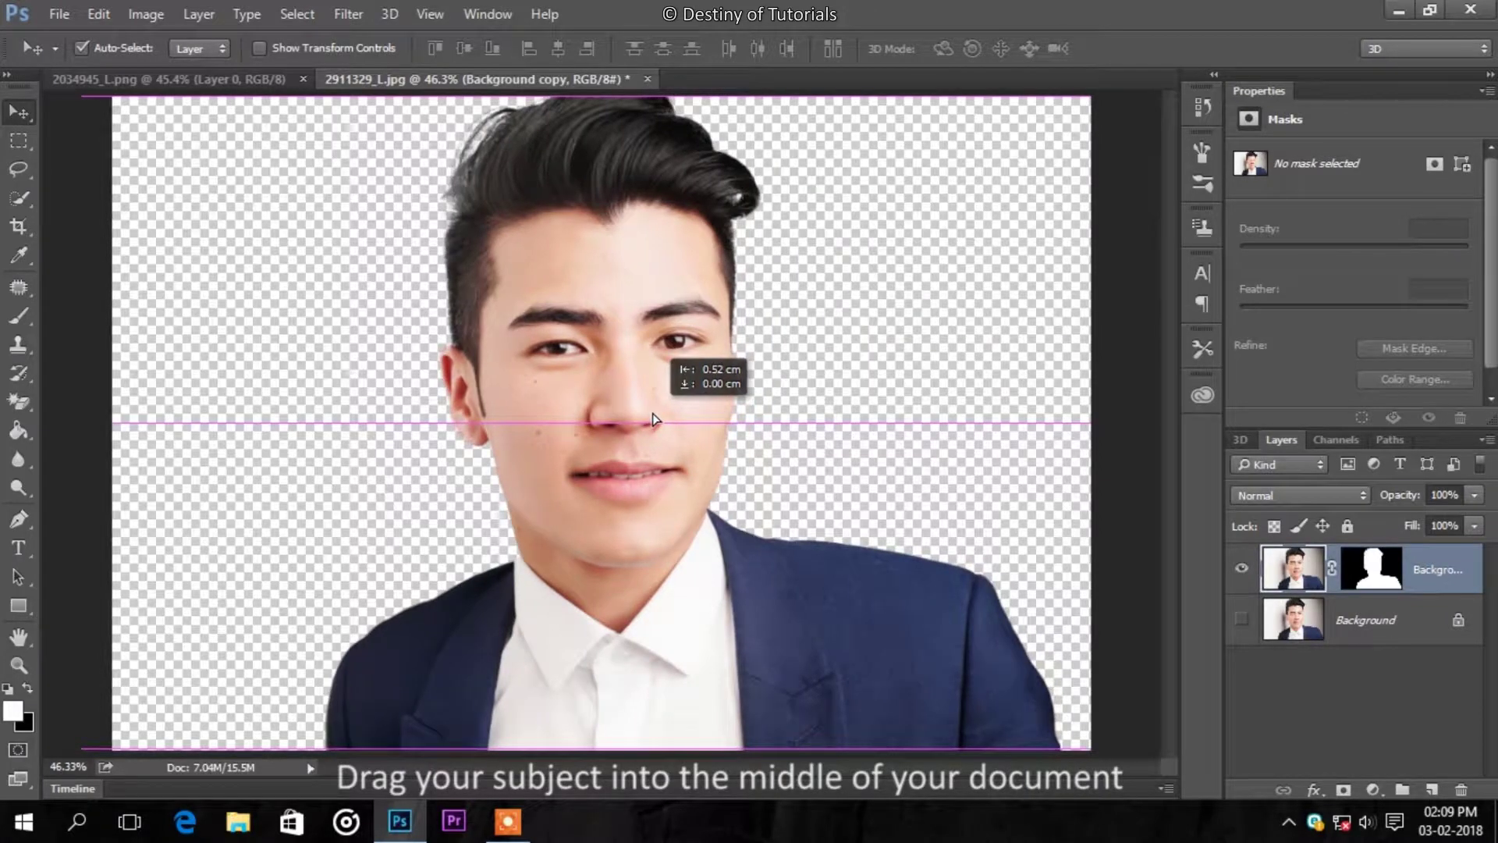
left_click_drag(653, 418, 652, 416)
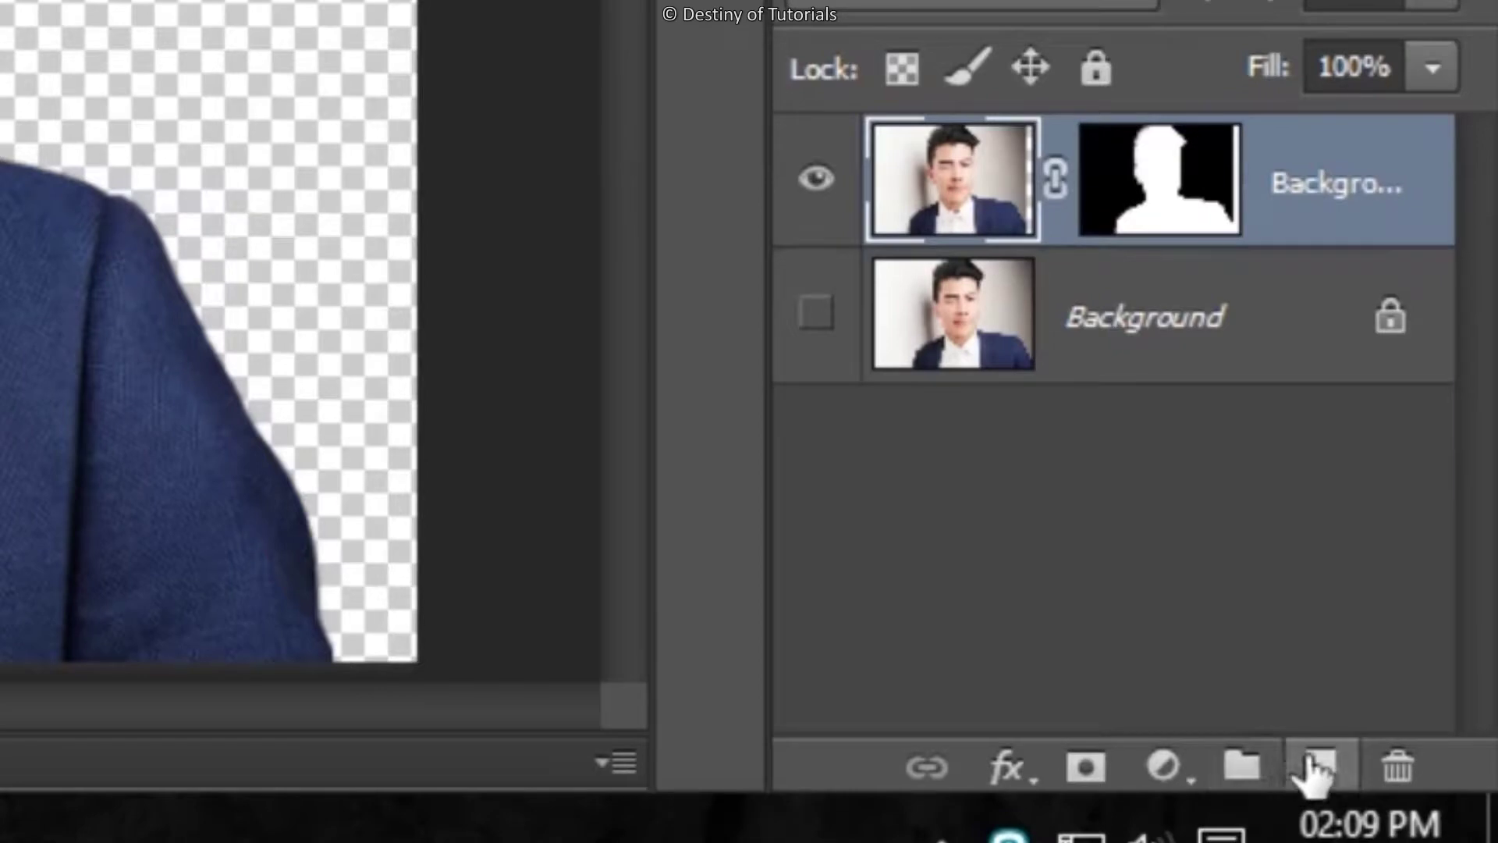
left_click(1320, 766)
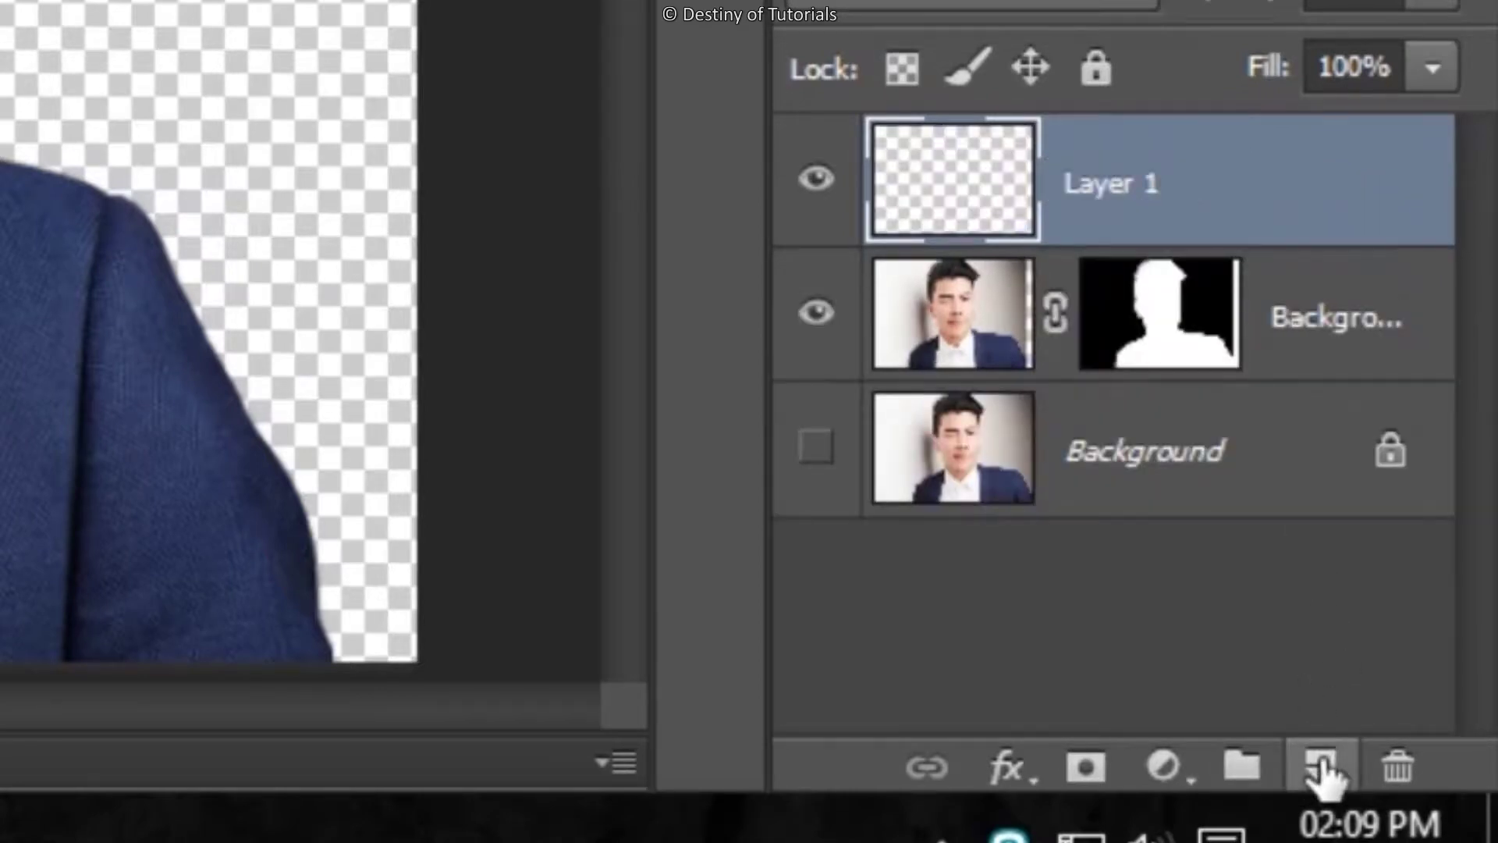
left_click_drag(1321, 186, 1327, 386)
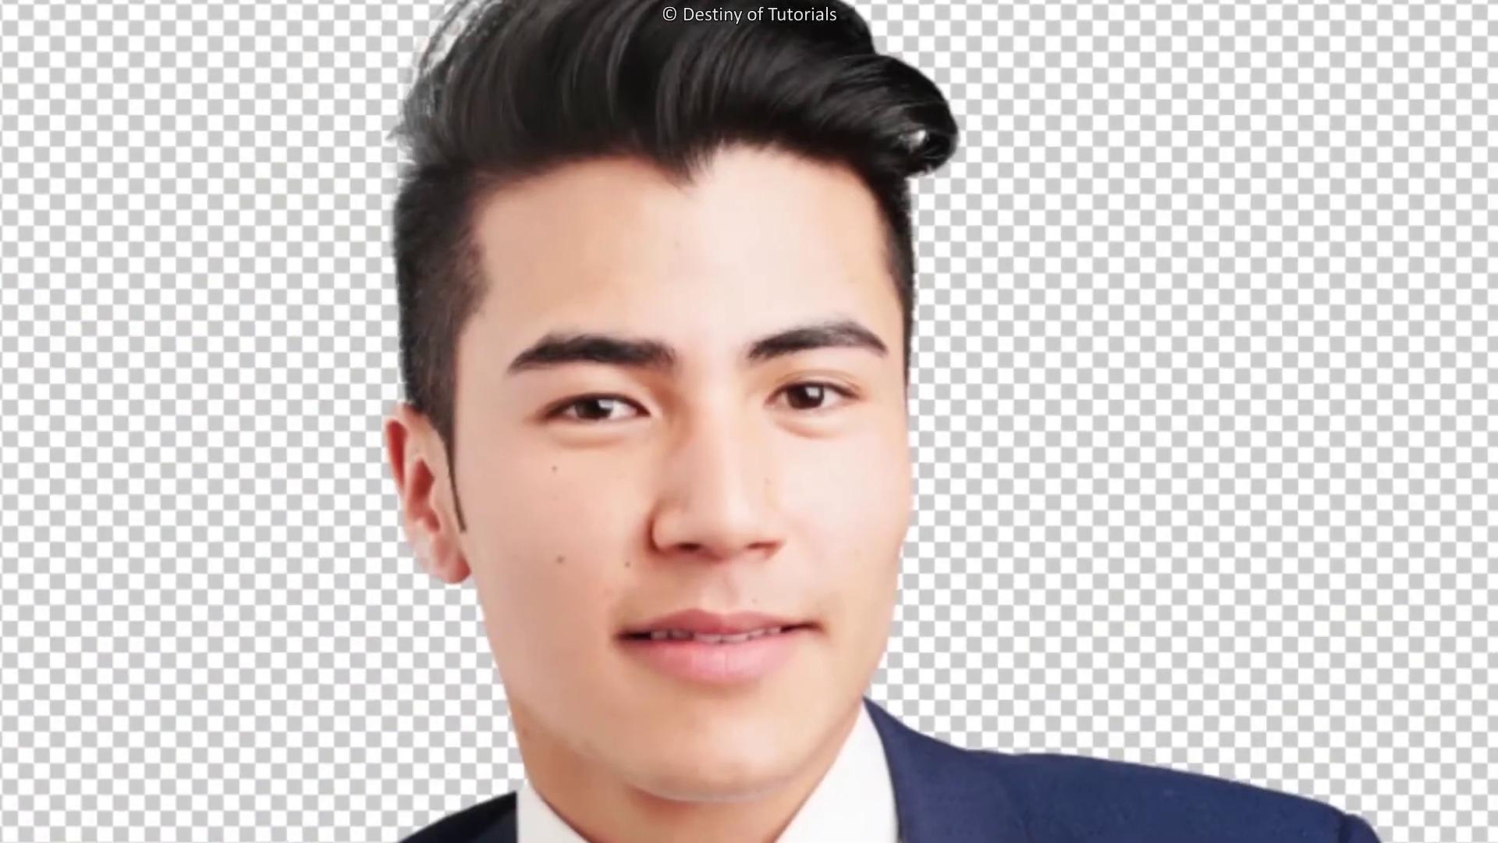
Fill Layer 1 with the white foreground colour.
left_click(171, 25)
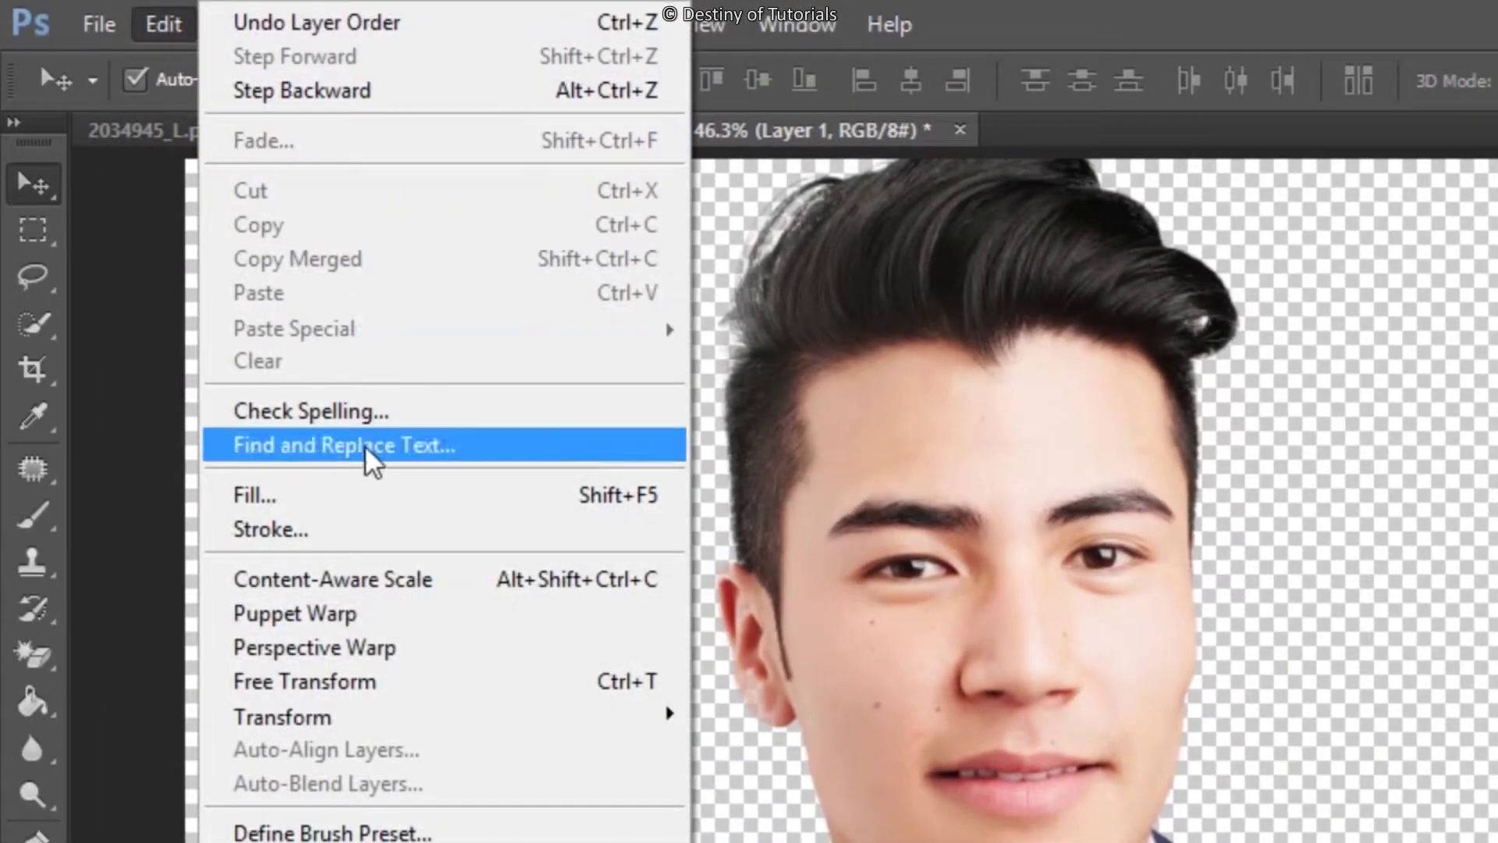
left_click(378, 496)
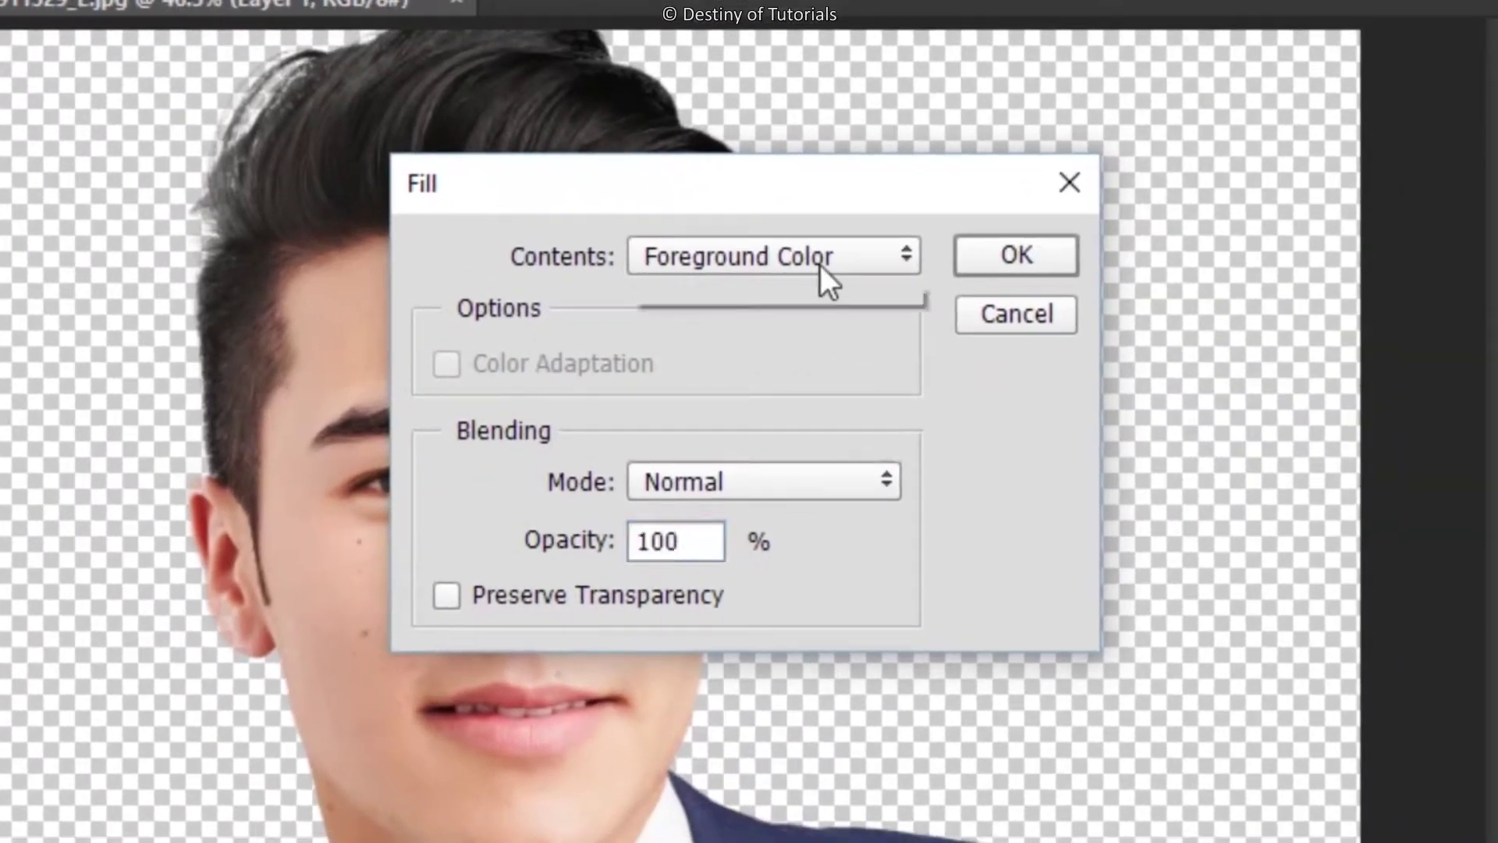
left_click(821, 265)
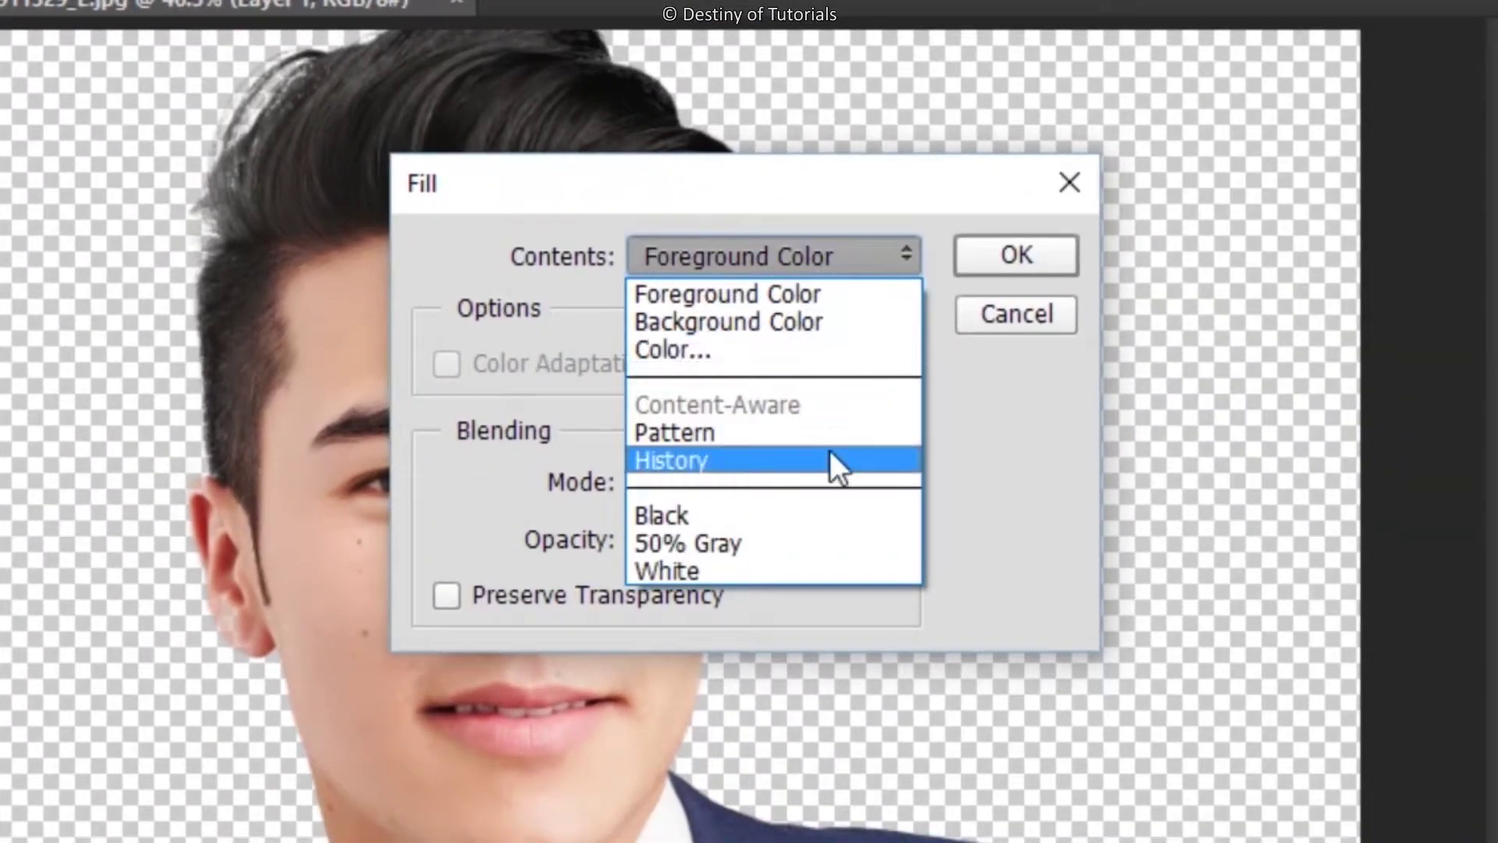
left_click(831, 292)
left_click(980, 254)
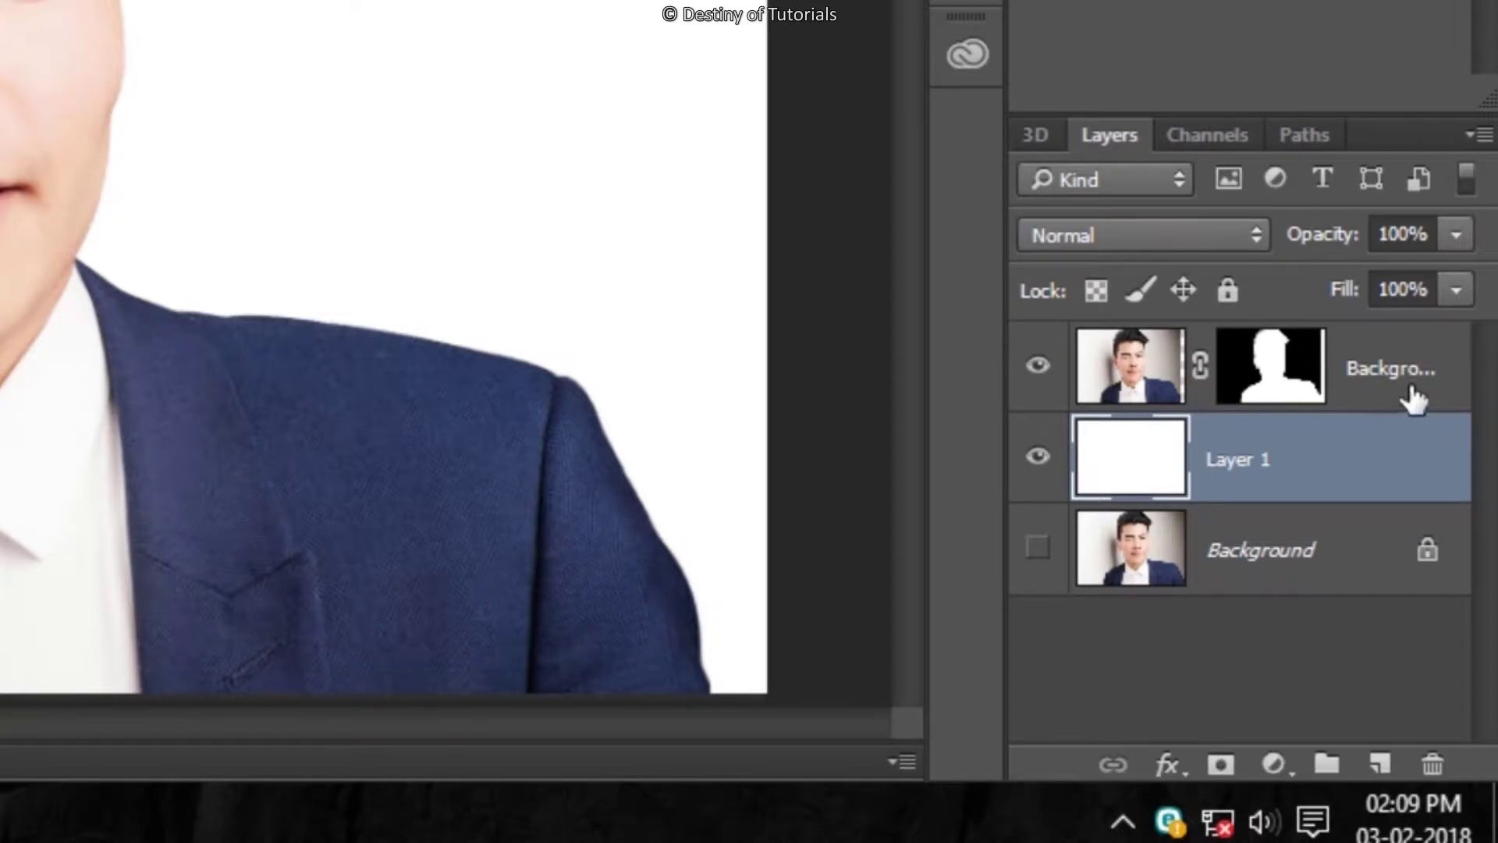
left_click(1412, 400)
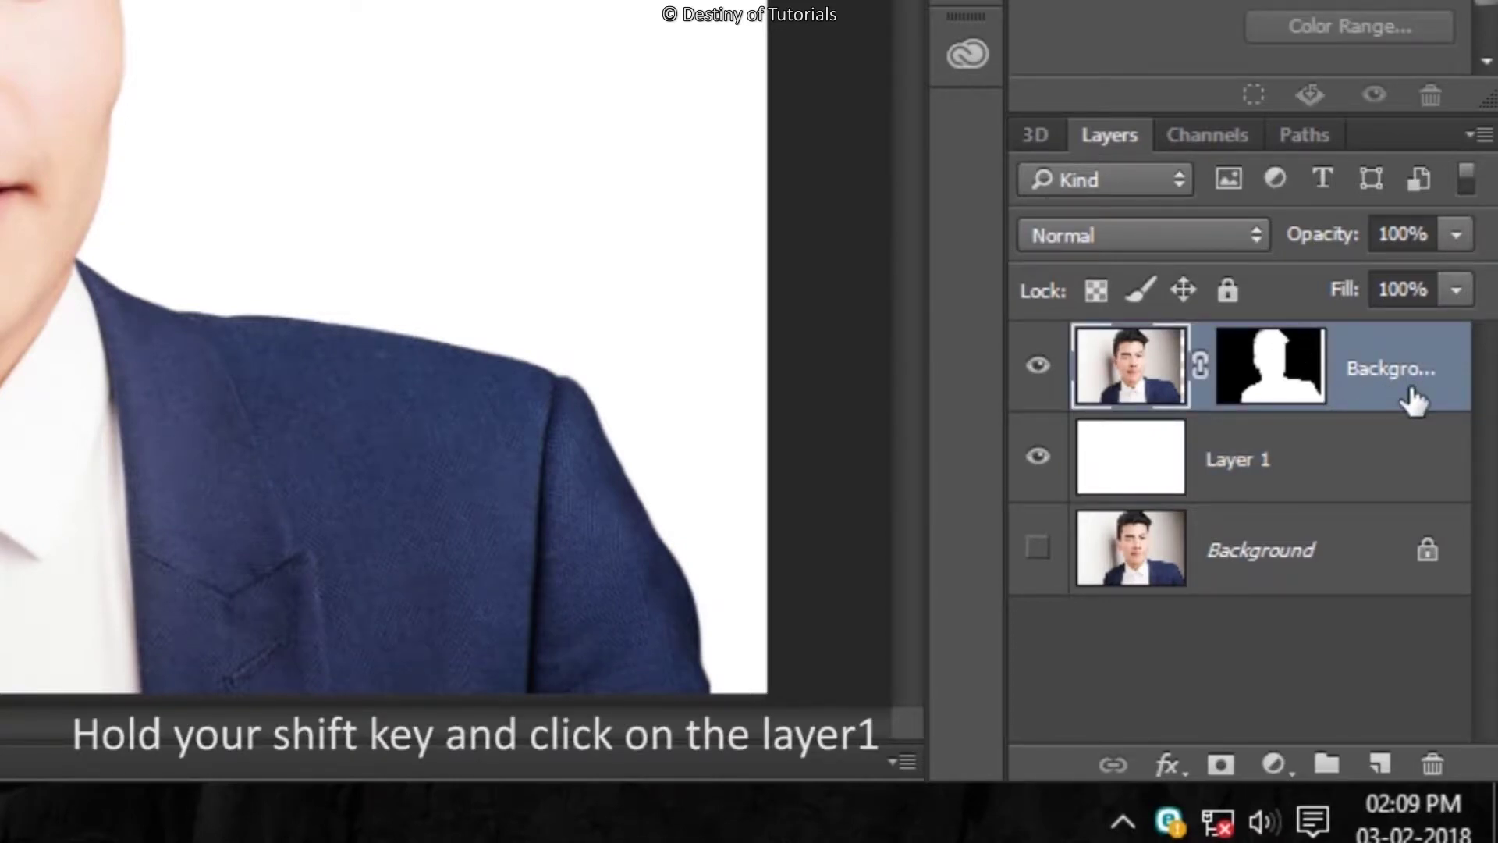
Convert the cut-out layer and white Layer 1 into one smart object.
left_click(1399, 480, "shift")
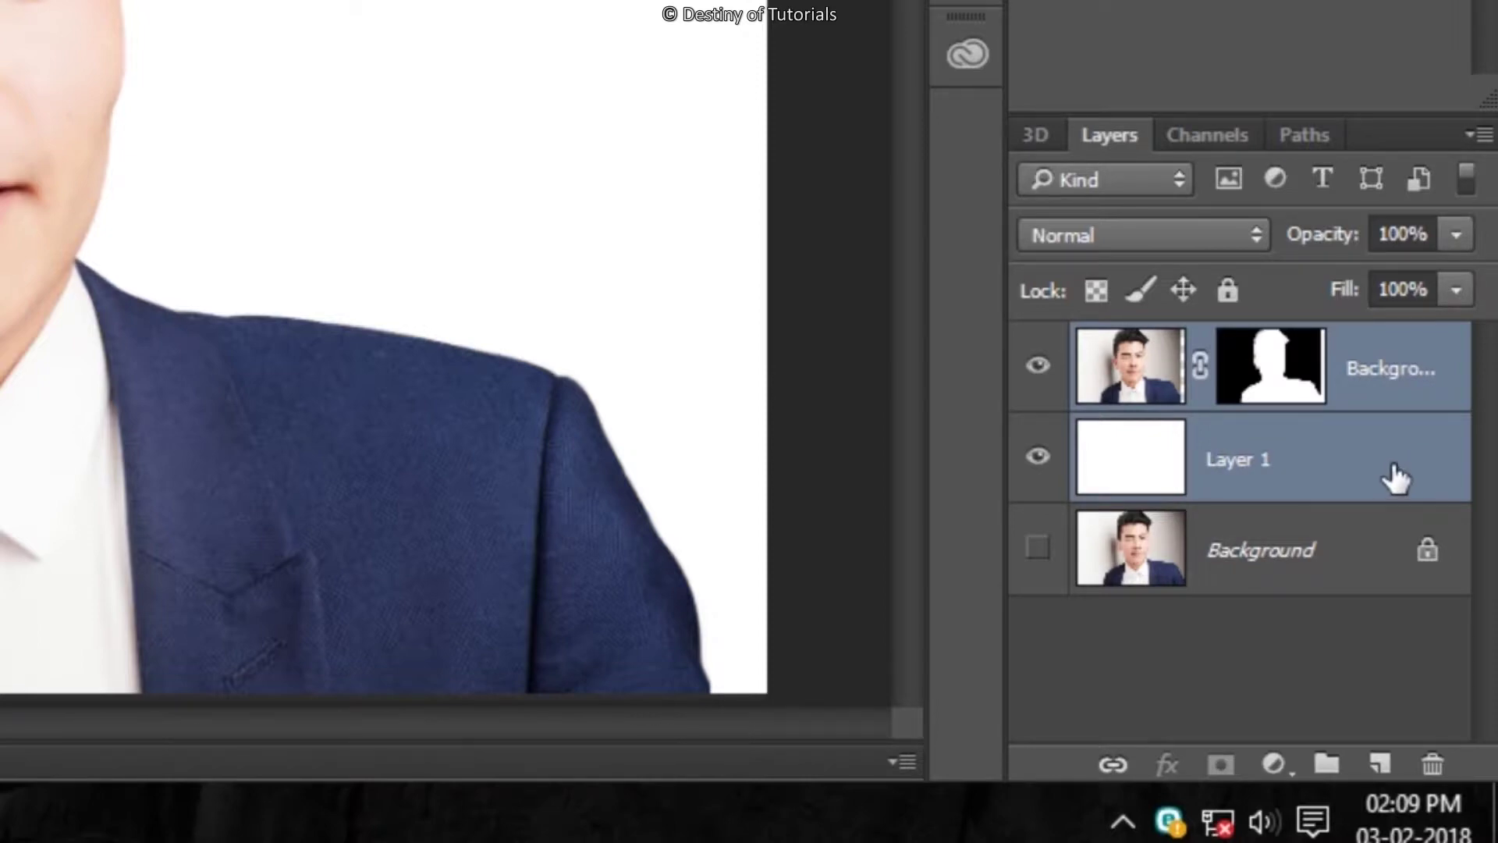
left_click(1482, 135)
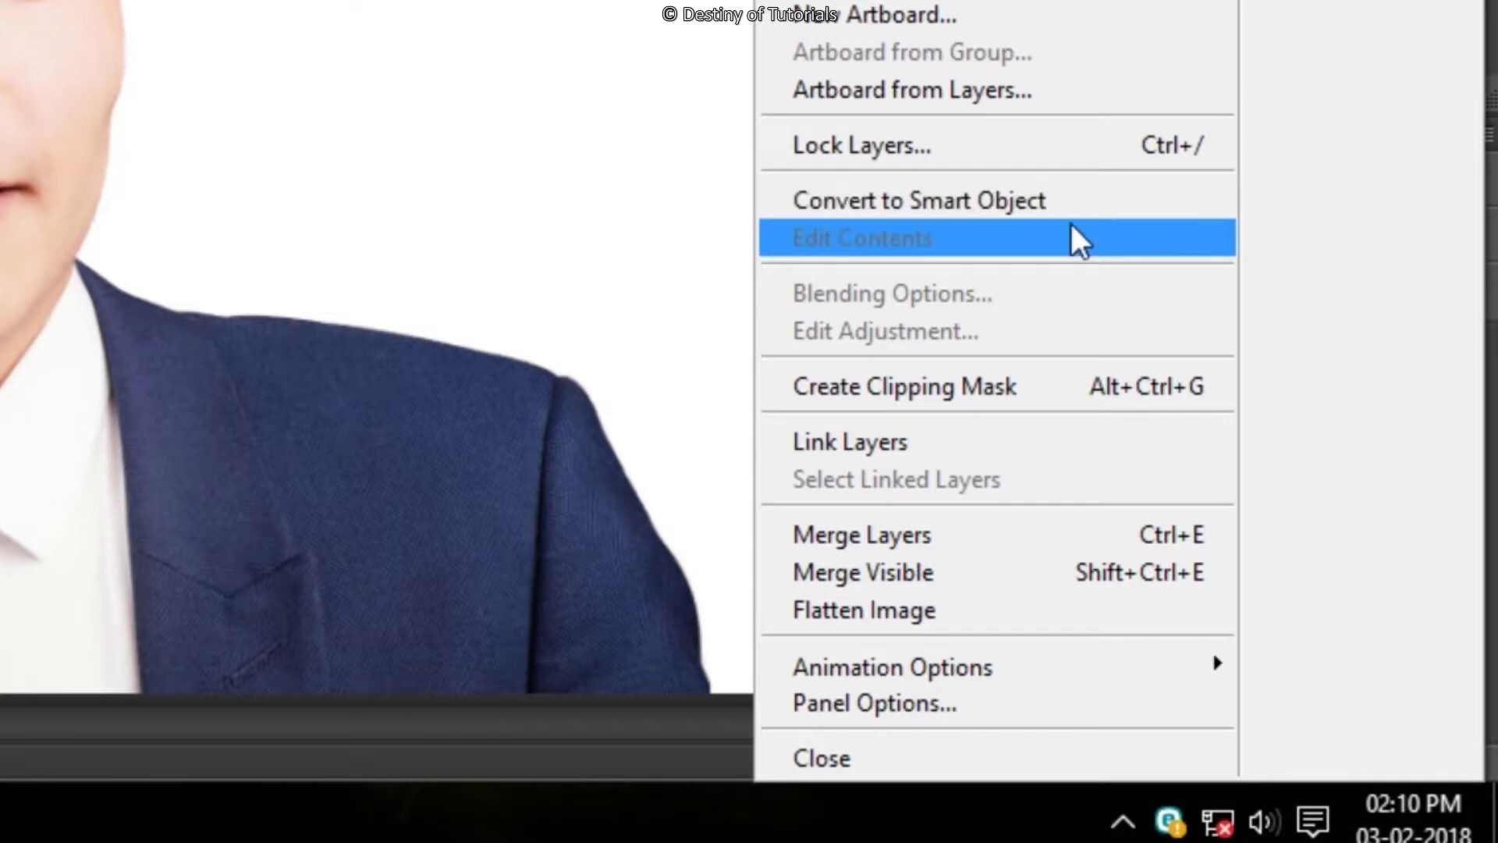
left_click(1151, 212)
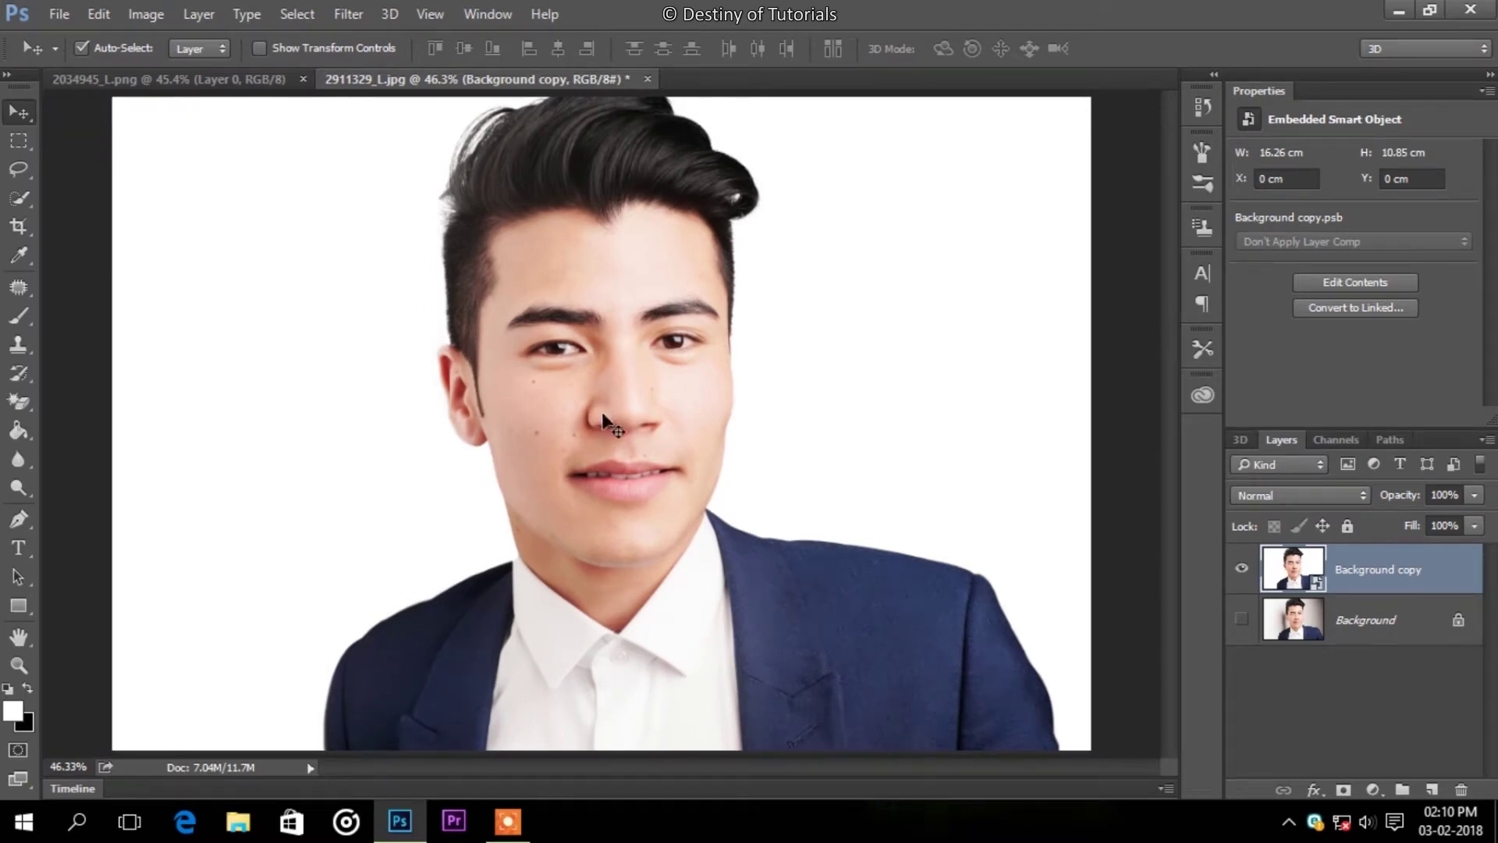
Drag the smart object onto the torn-paper document, dropping it slightly lower.
mouse_move(617, 421)
left_mouse_down()
mouse_move(221, 90)
mouse_move(303, 166)
left_mouse_up()
left_click_drag(624, 426, 626, 405)
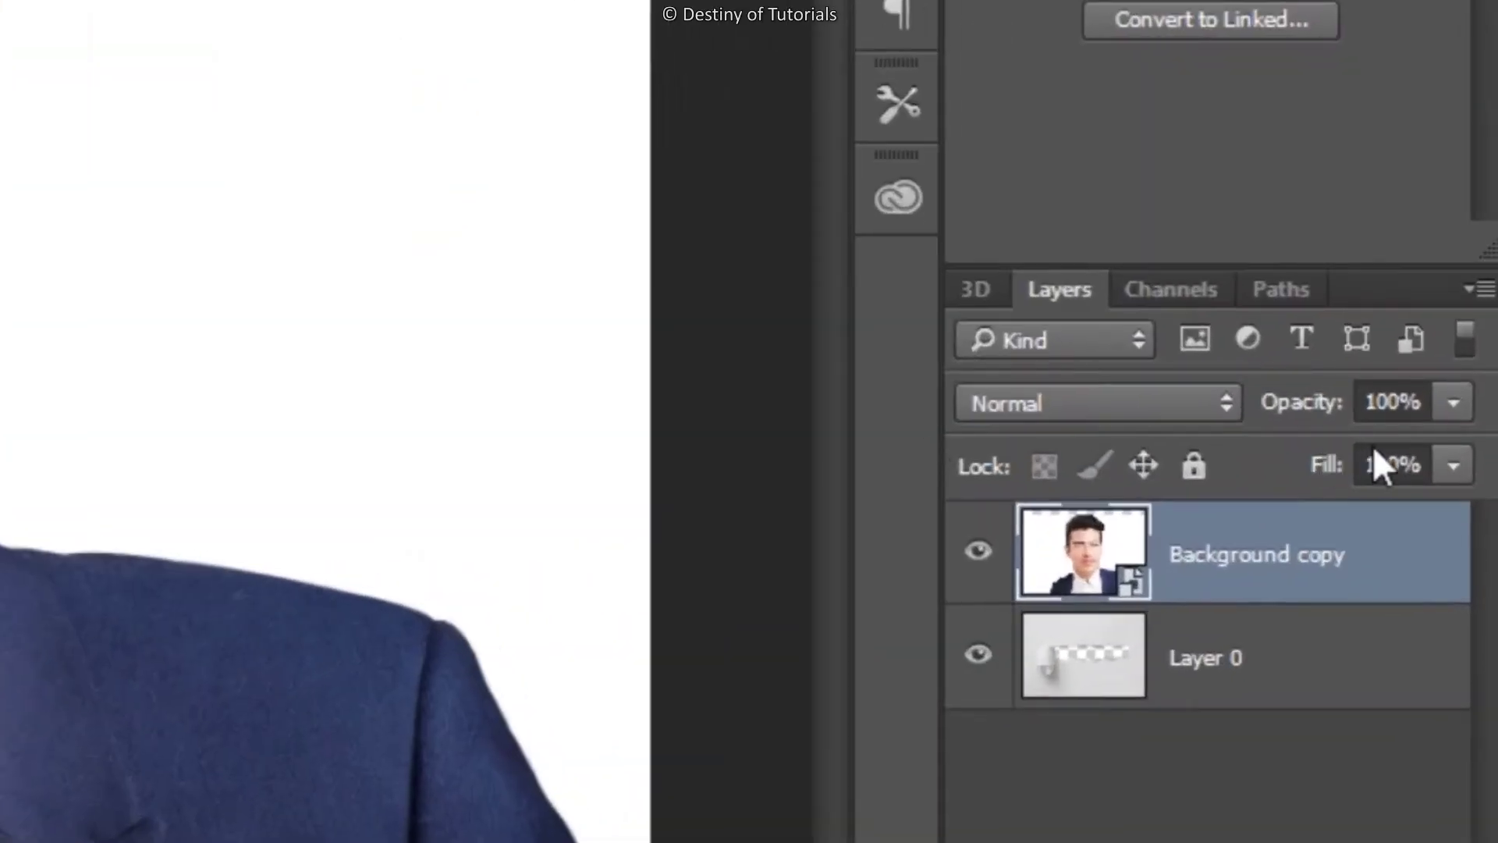
left_click(1396, 400)
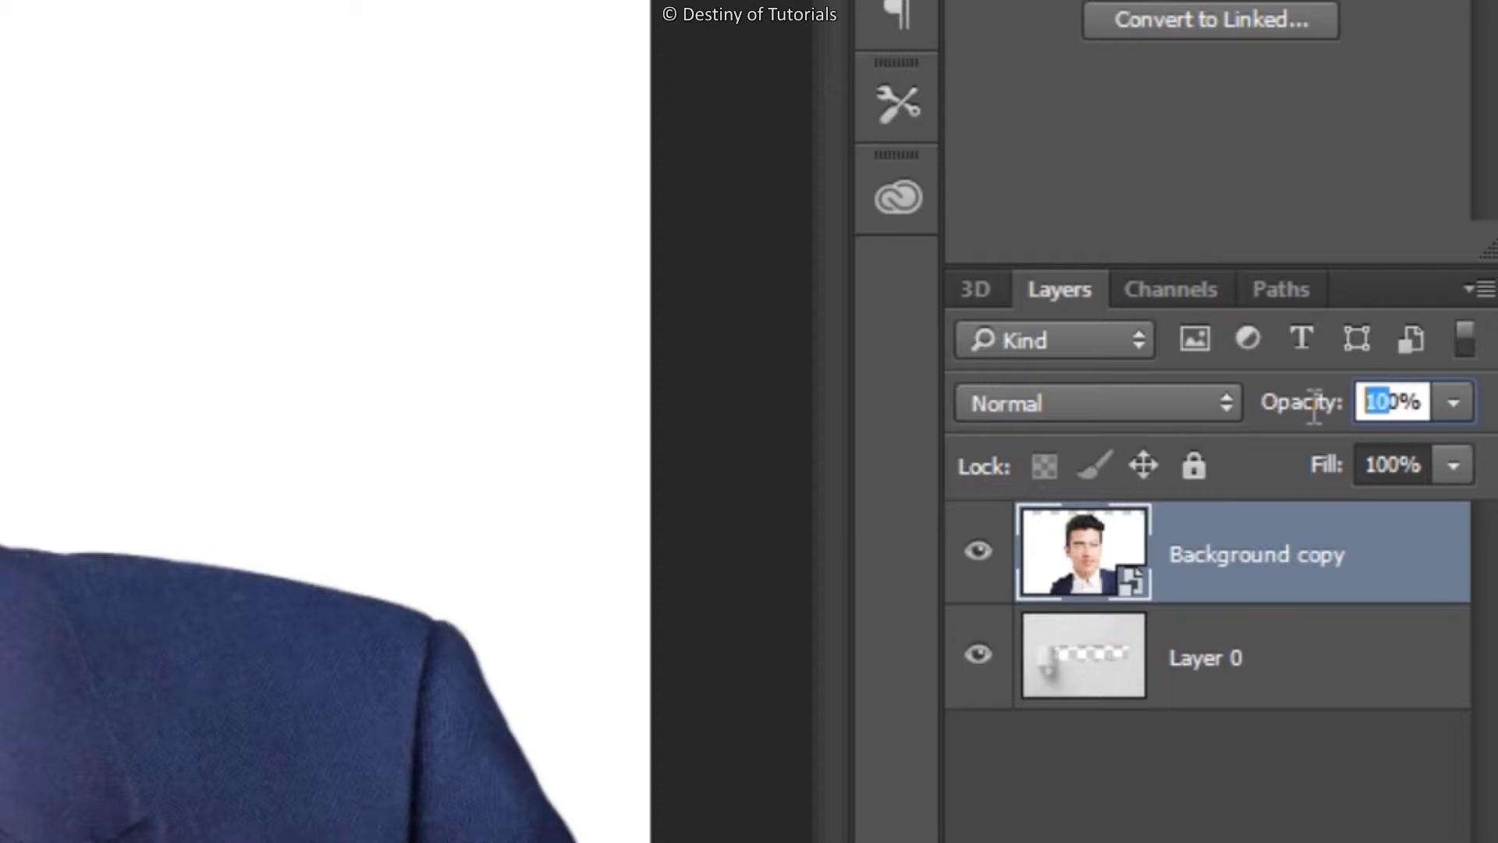
At 50% opacity, scale the portrait to about 477% with eyes in the strip, then restore 100%.
type("5")
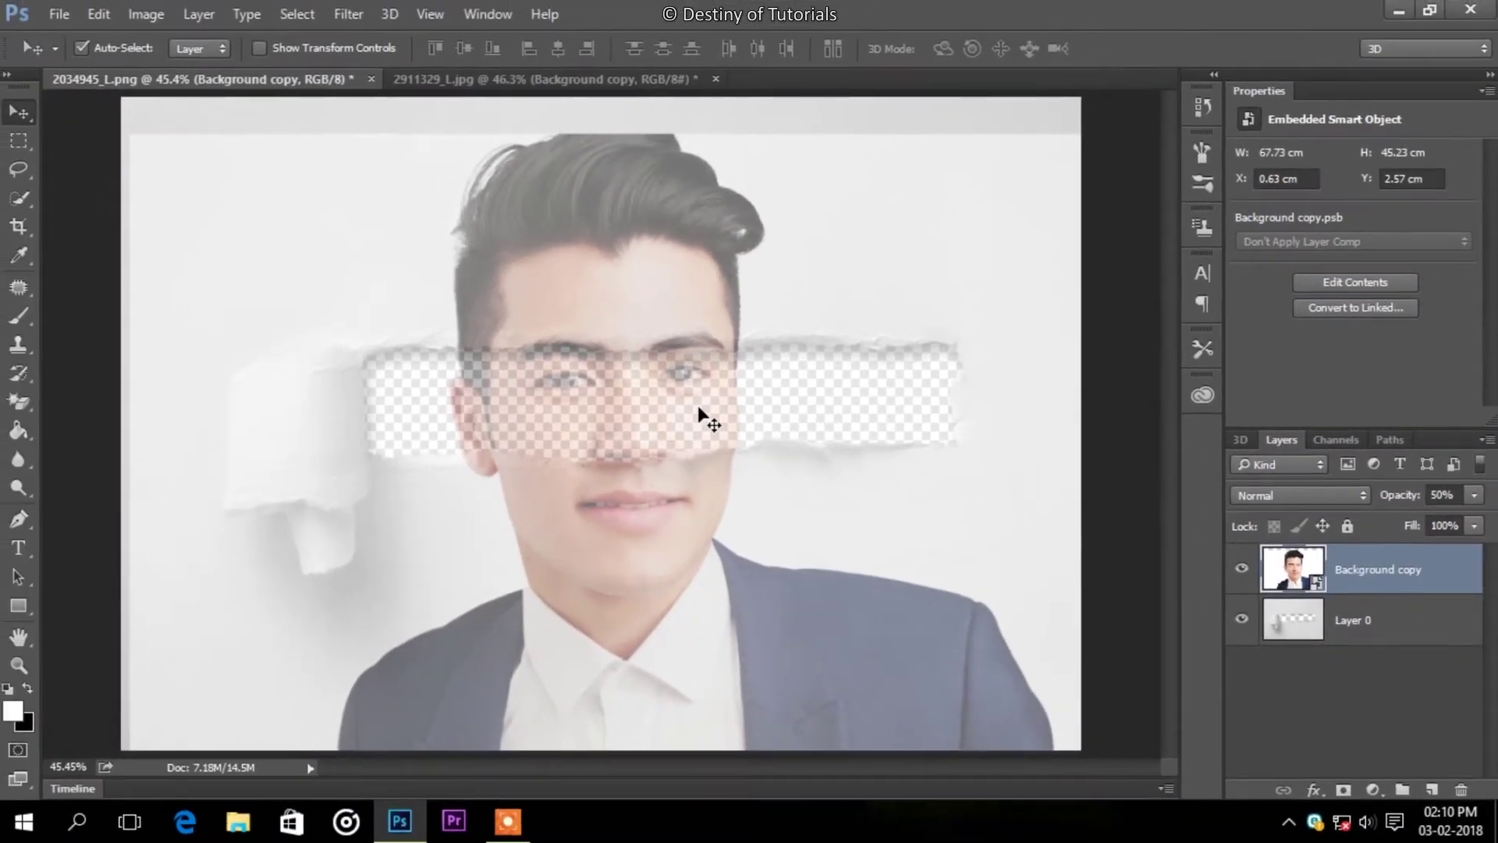
left_click_drag(699, 408, 705, 415)
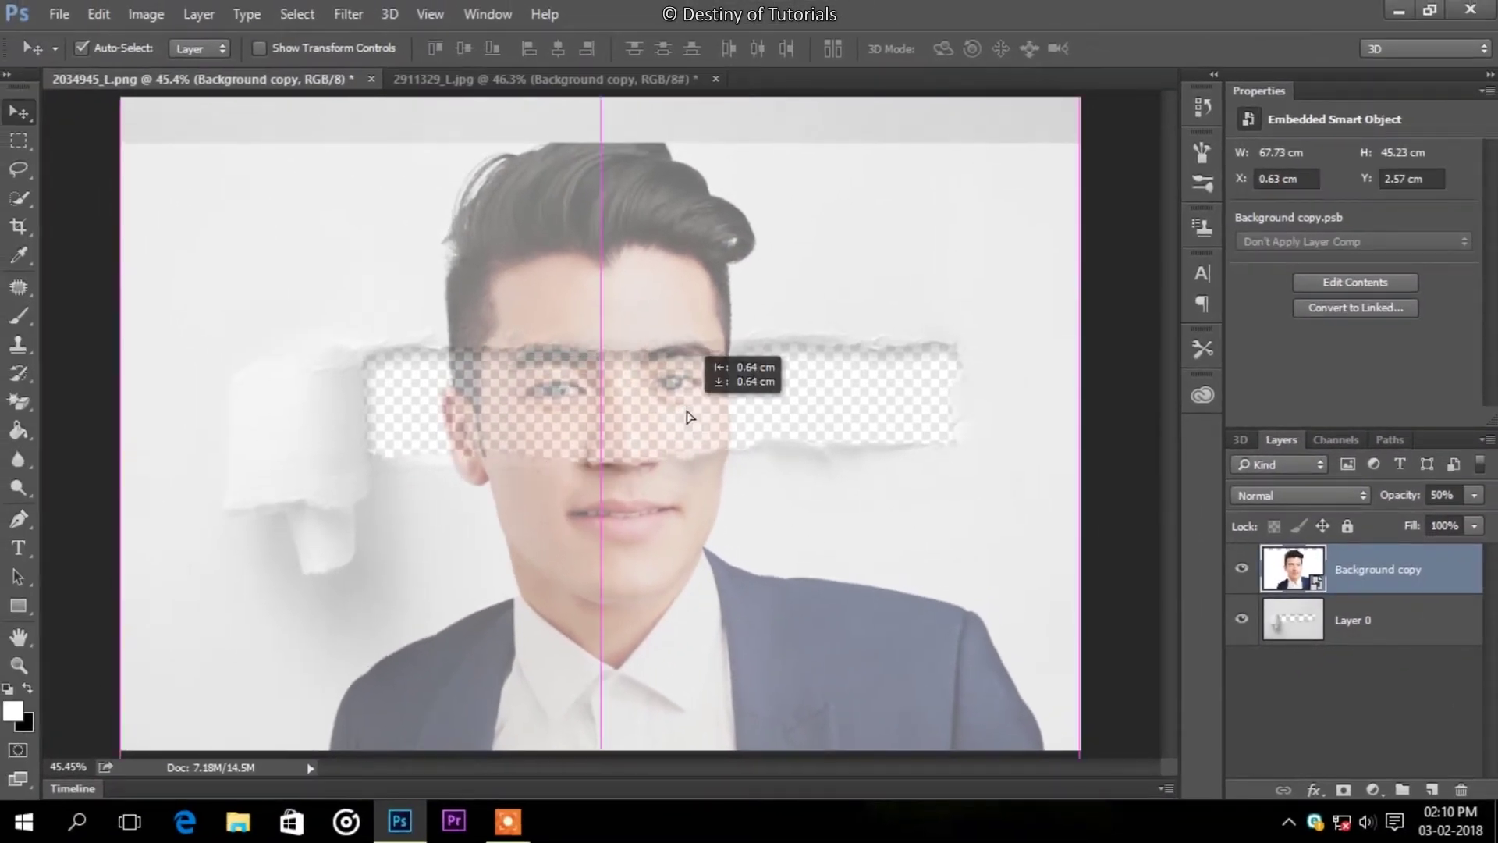
key("ctrl")
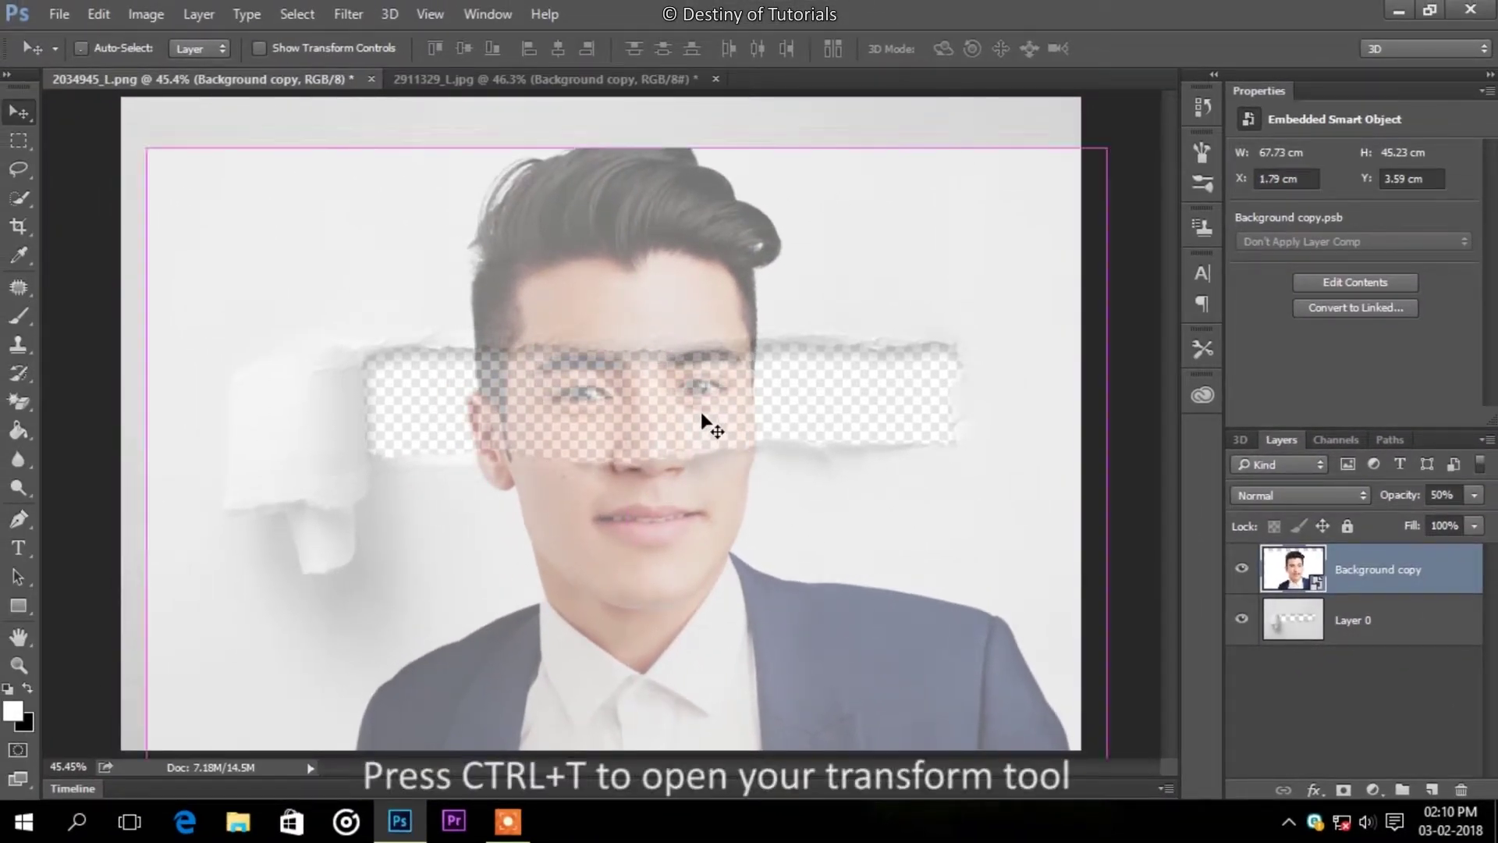
key("ctrl+t")
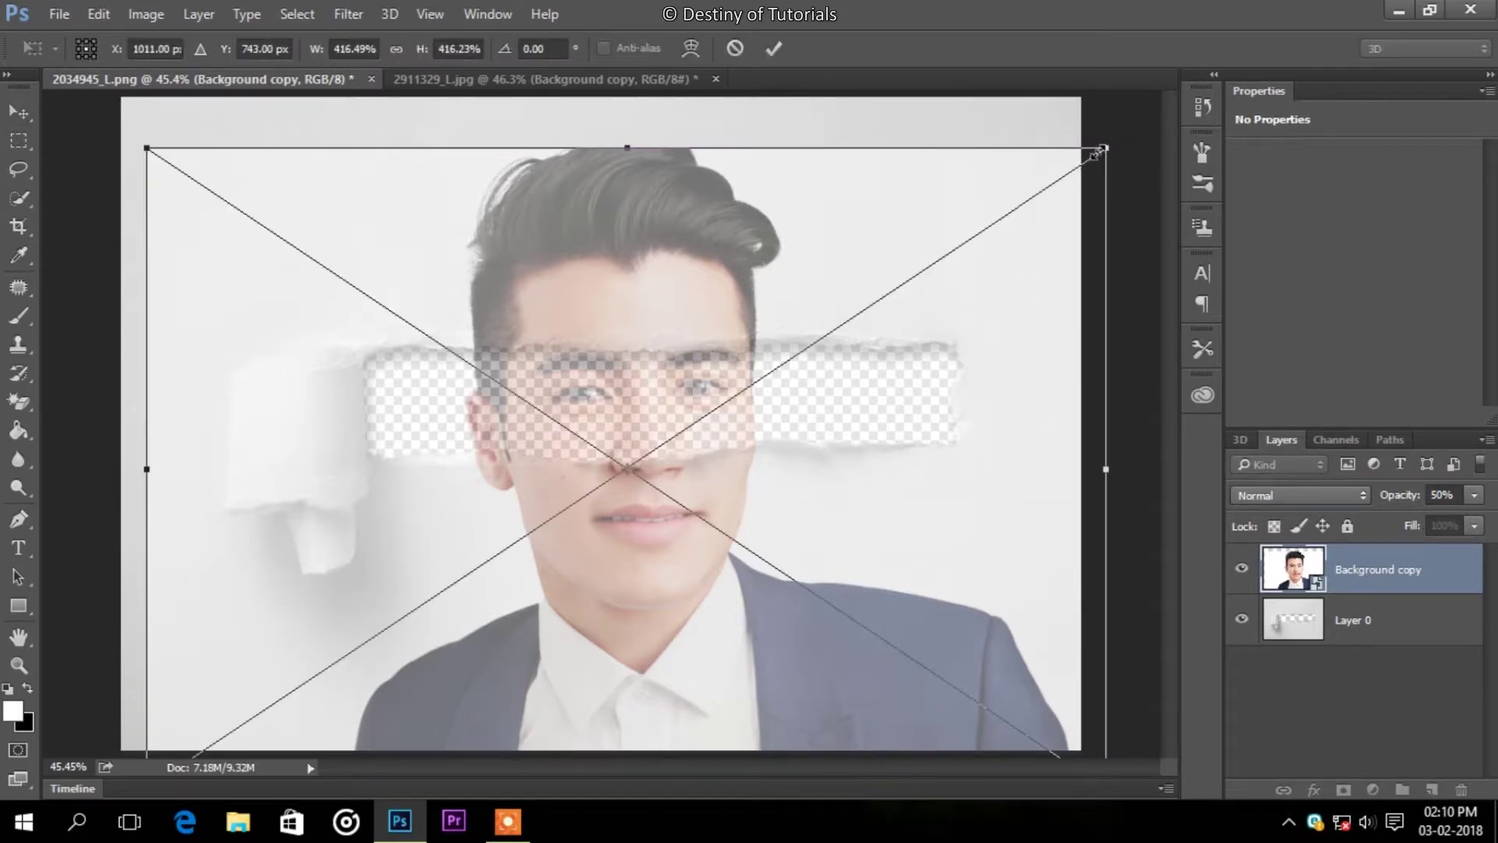
left_click_drag(1102, 146, 1177, 109)
left_click_drag(988, 312, 999, 334)
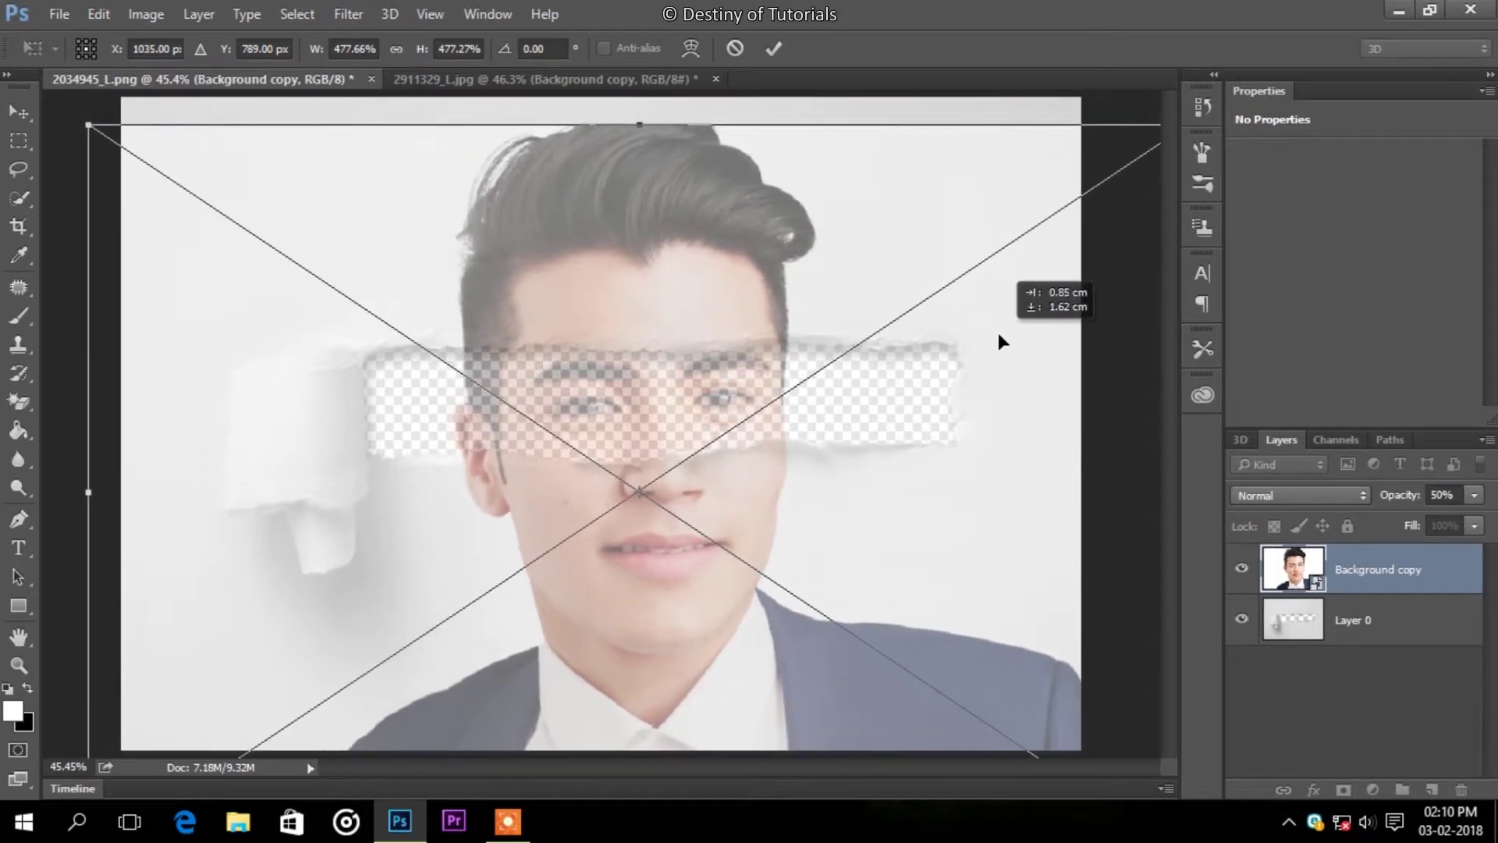
left_click(774, 49)
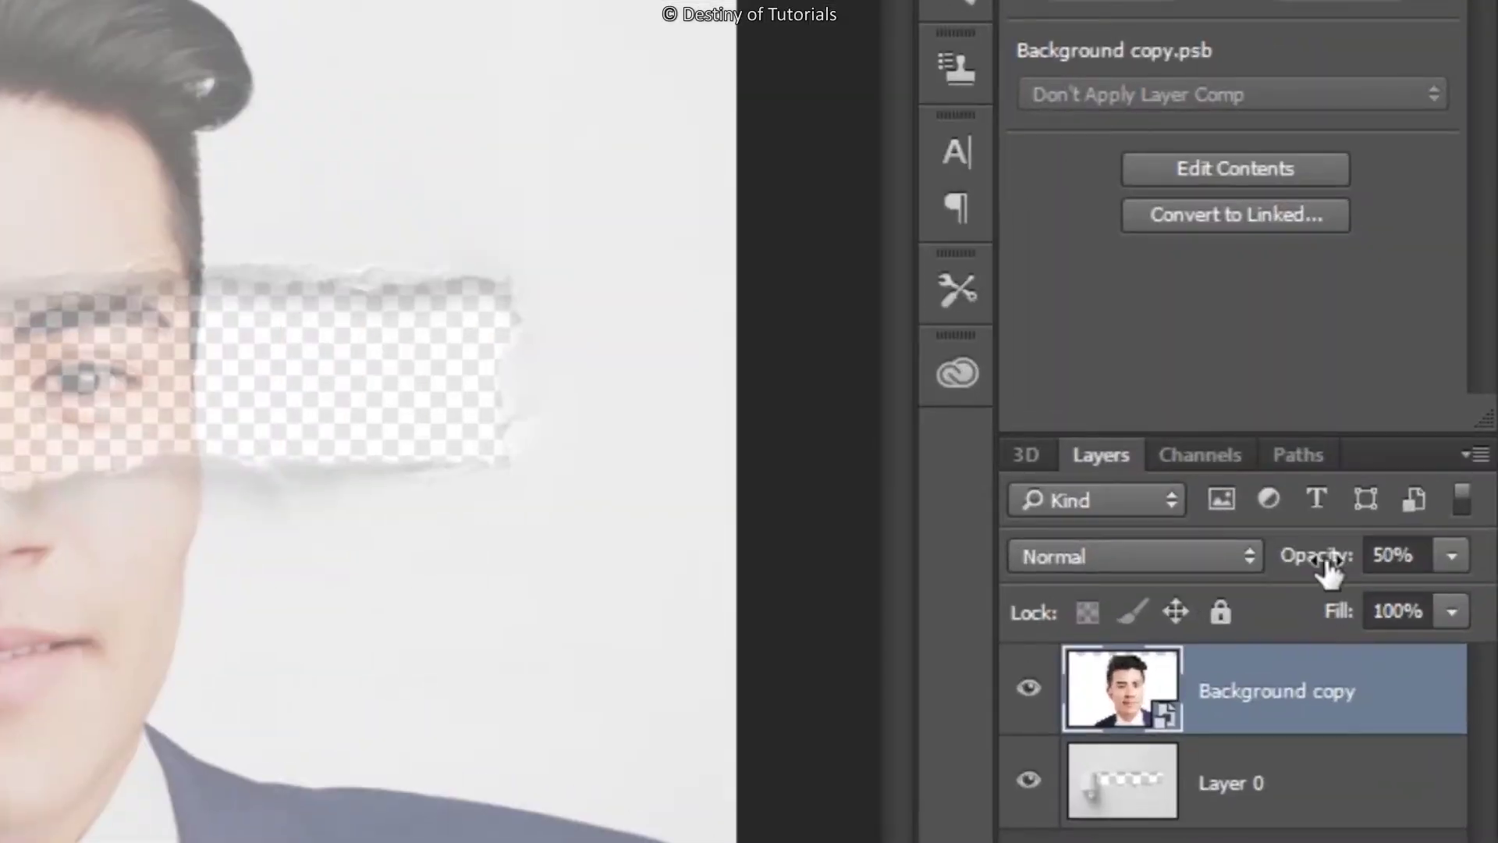
left_click_drag(1326, 561, 1487, 555)
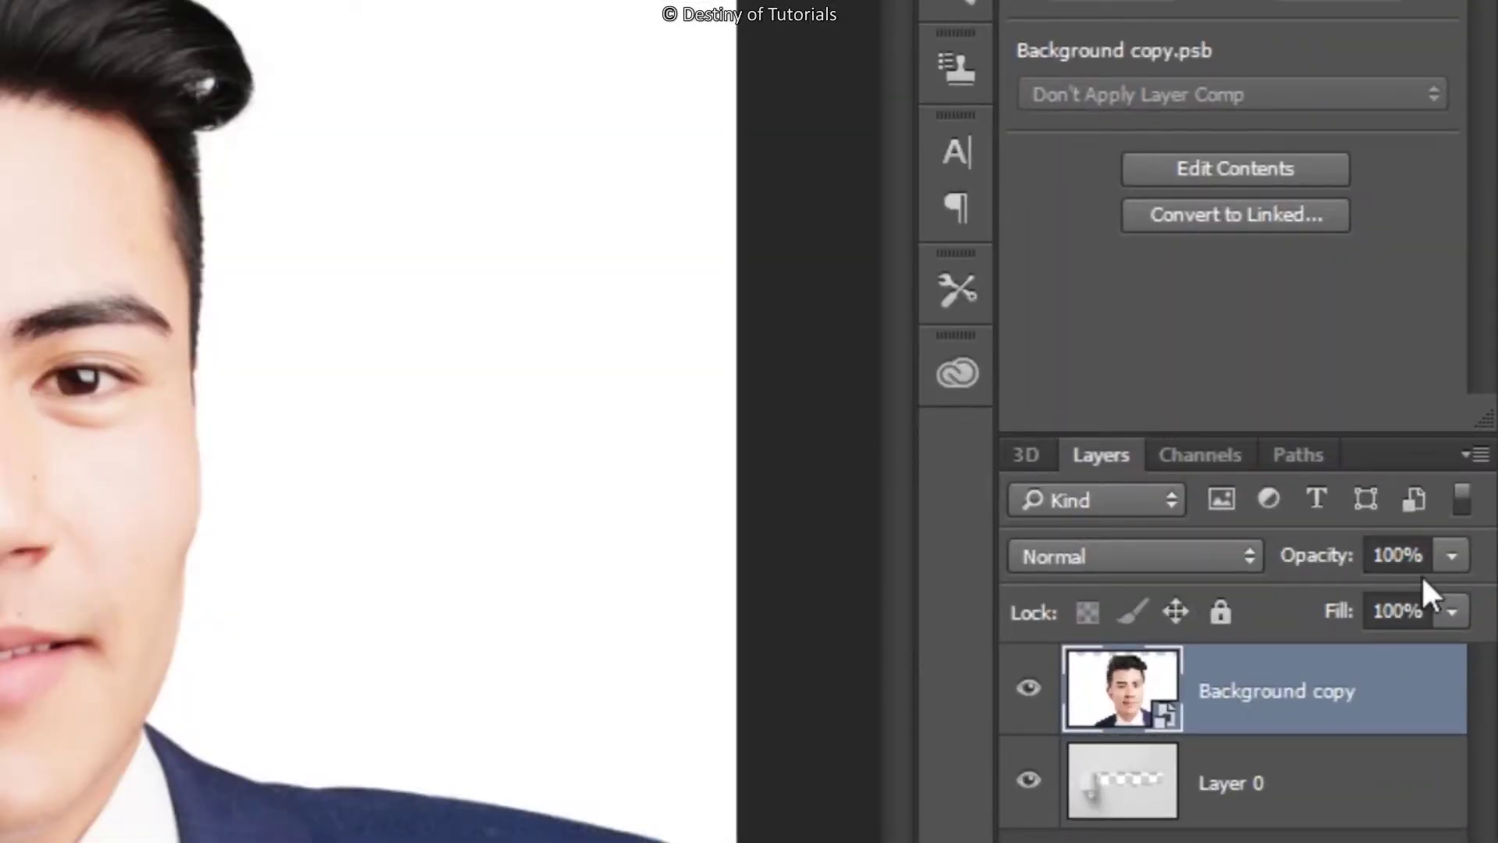
Duplicate the portrait layer as Background copy 2.
right_click(1367, 702)
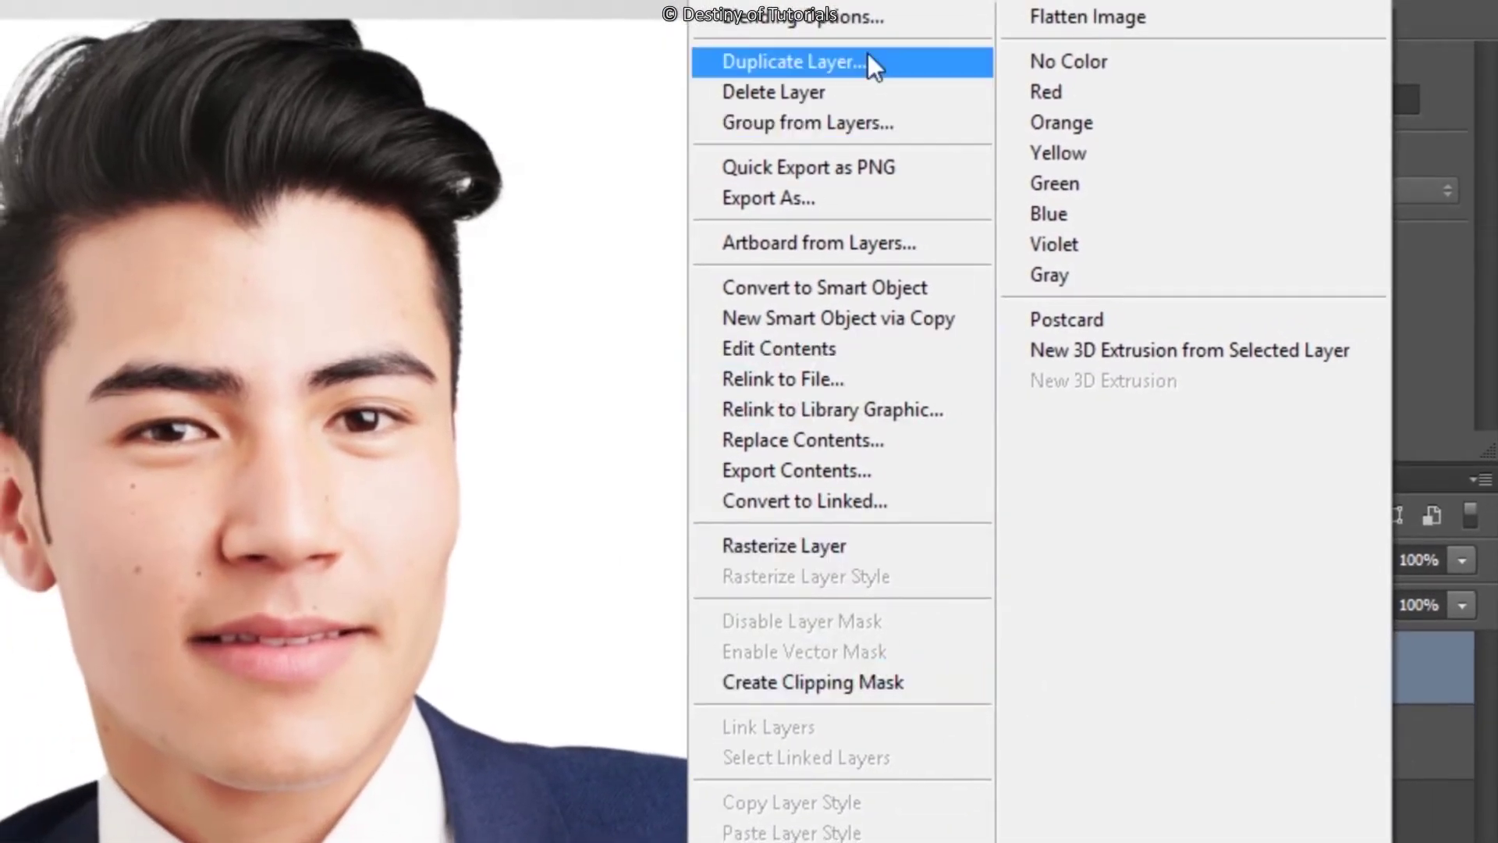
left_click(868, 55)
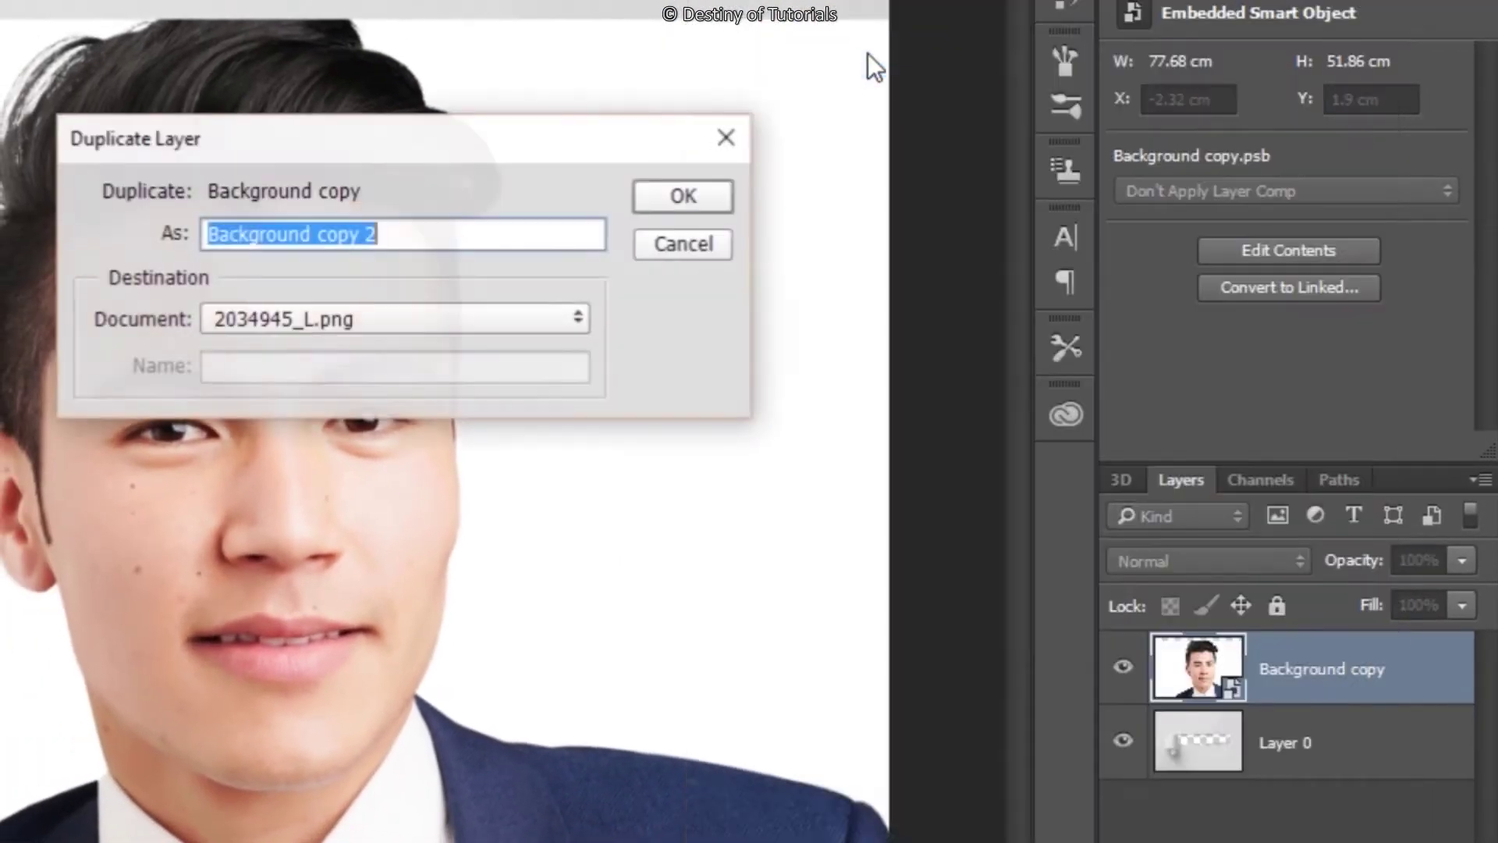
left_click(652, 192)
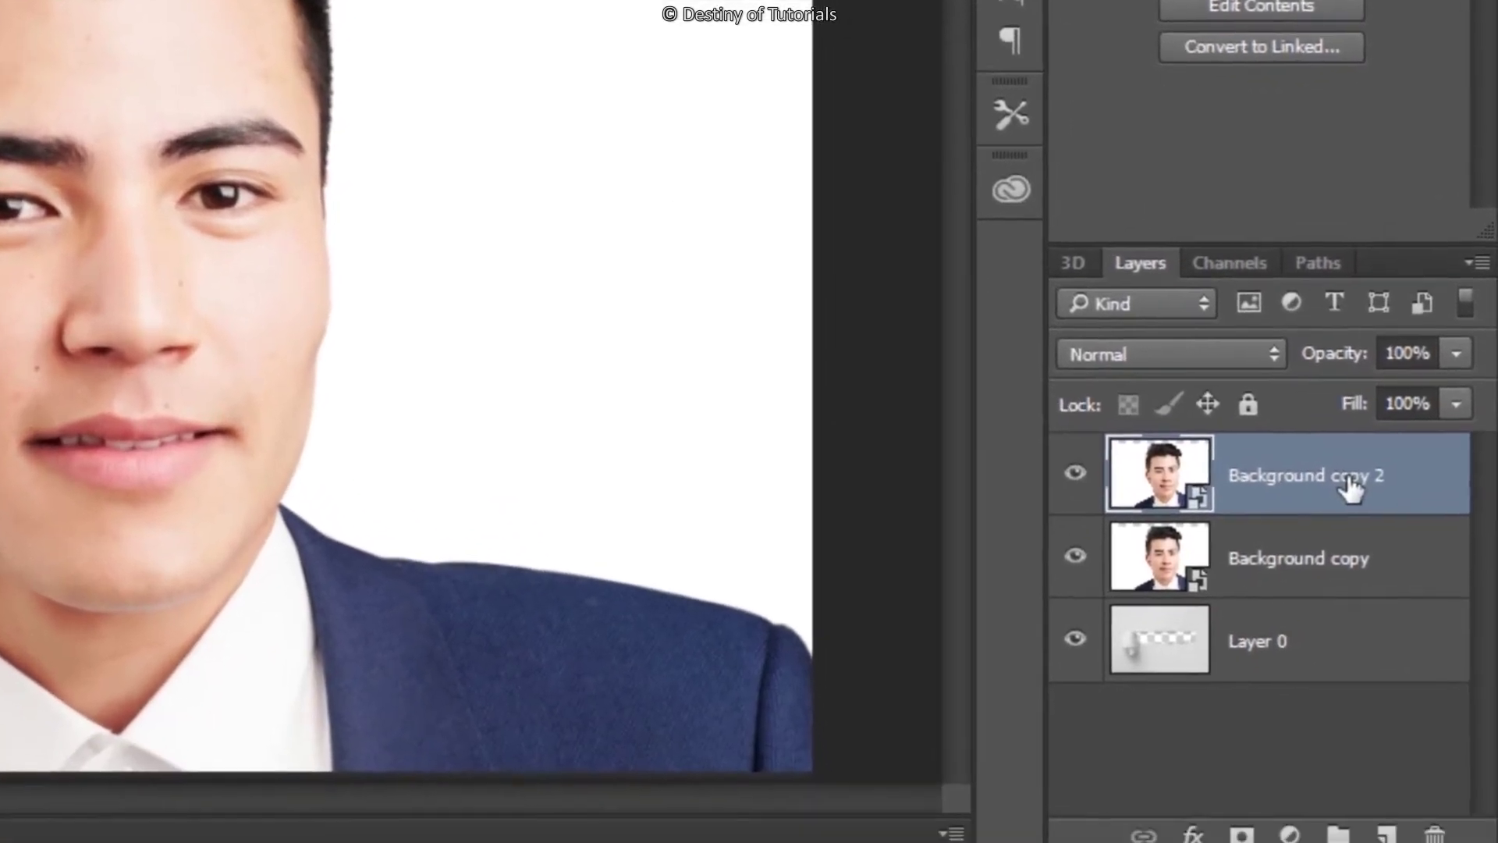
Move Background copy 2 below Layer 0 and load Layer 0's torn-paper shape as a selection.
mouse_move(1257, 488)
left_mouse_down()
mouse_move(1347, 589)
mouse_move(1352, 675)
left_mouse_up()
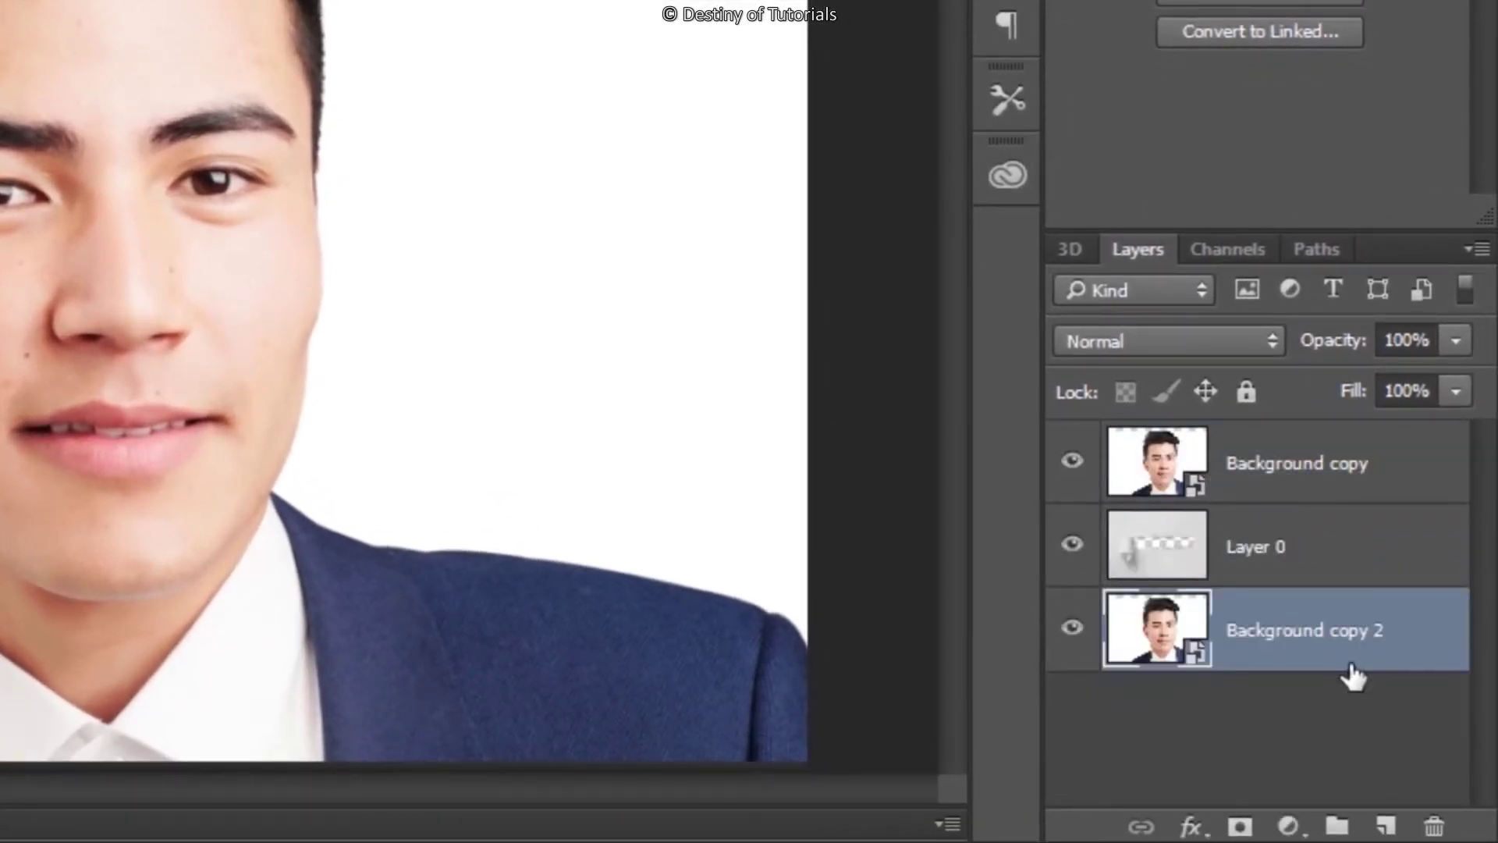
left_click(1272, 464)
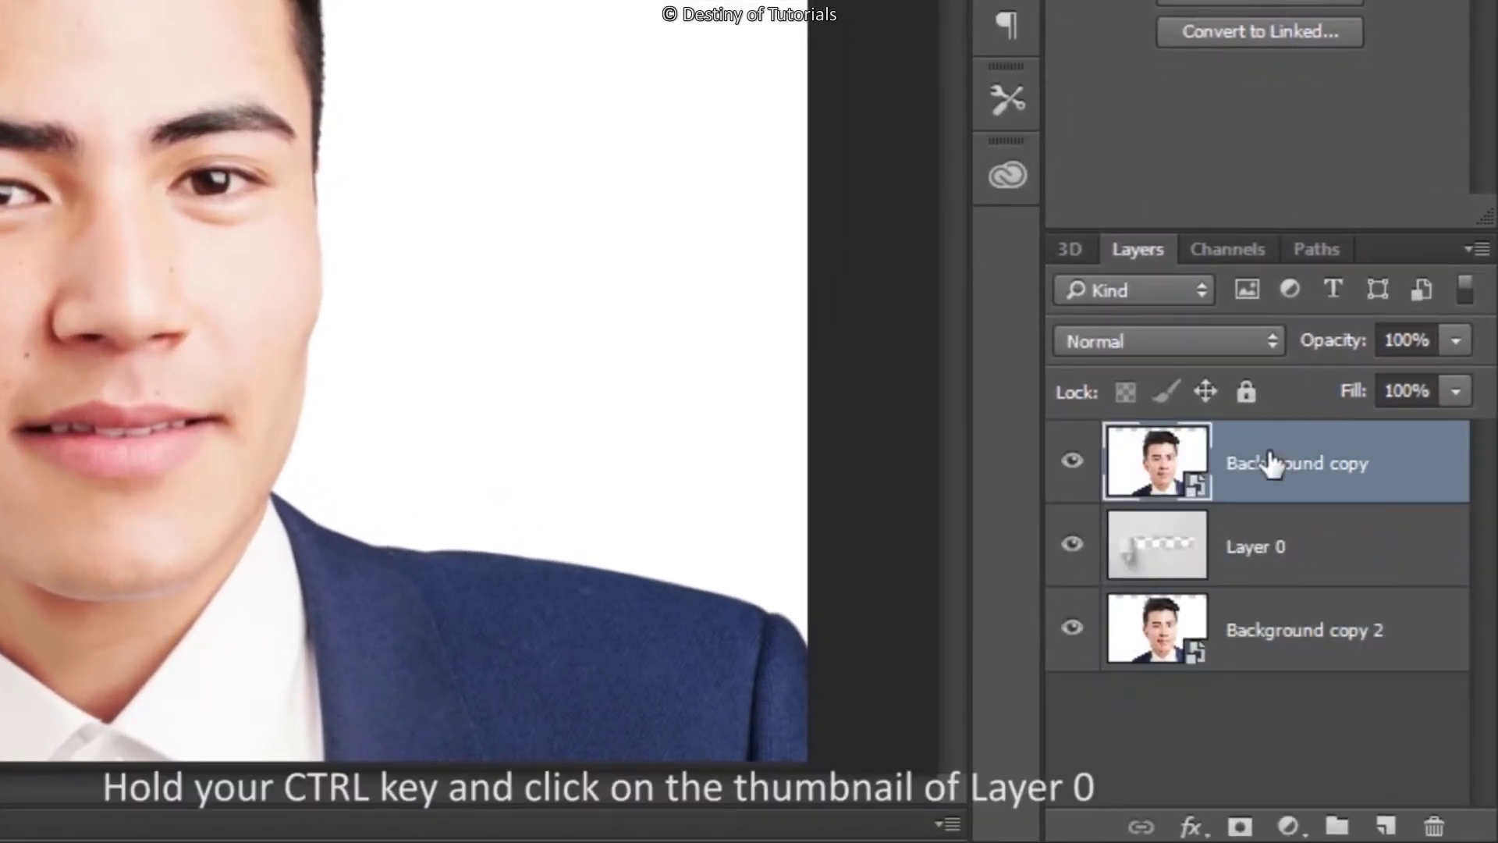
left_click(1180, 561, "ctrl")
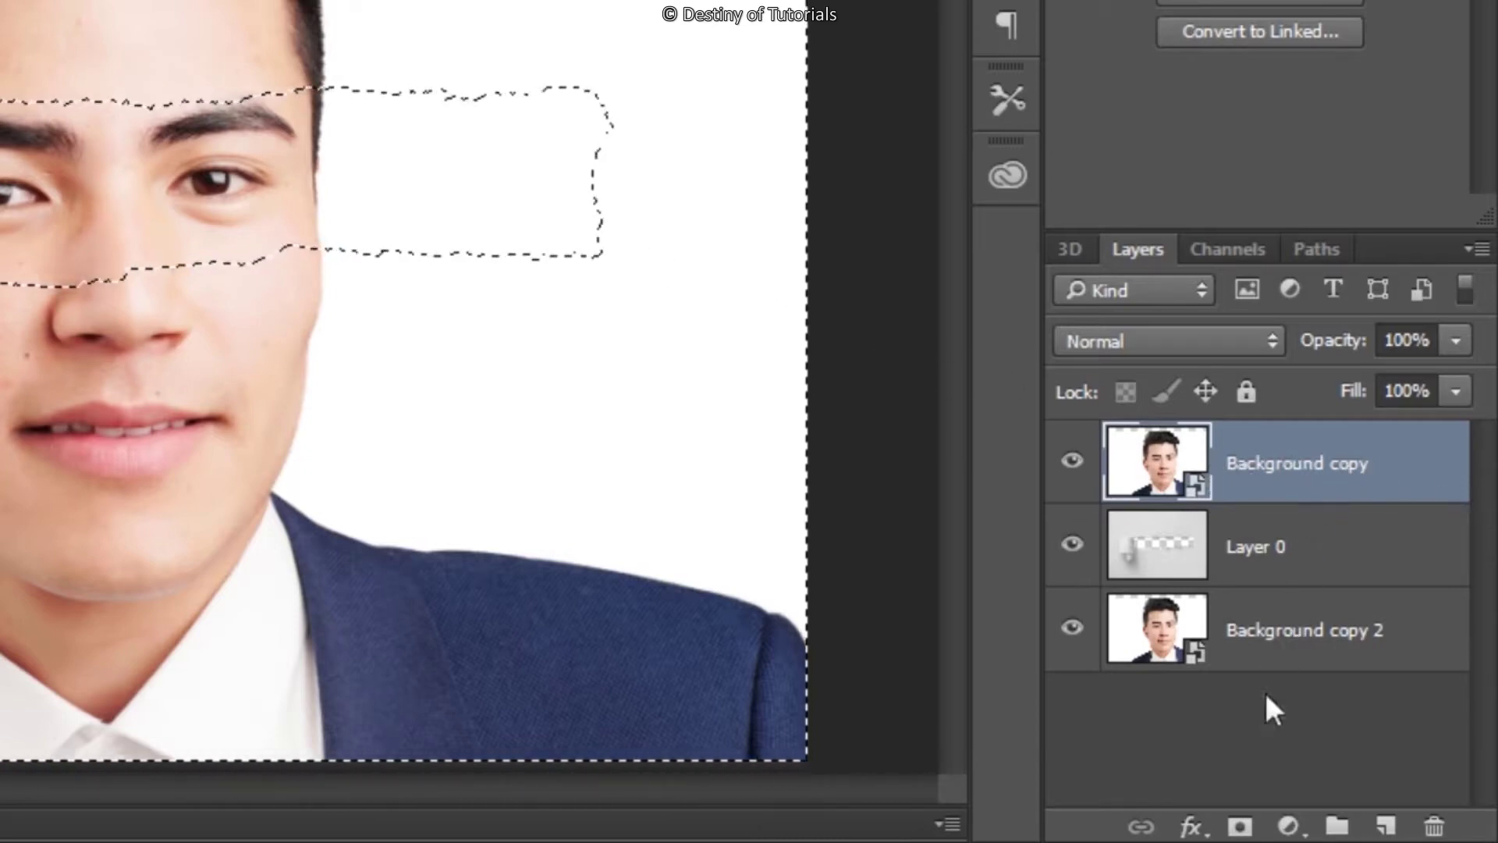
Mask Background copy with the torn-strip selection and set it to Multiply.
left_click(1260, 821)
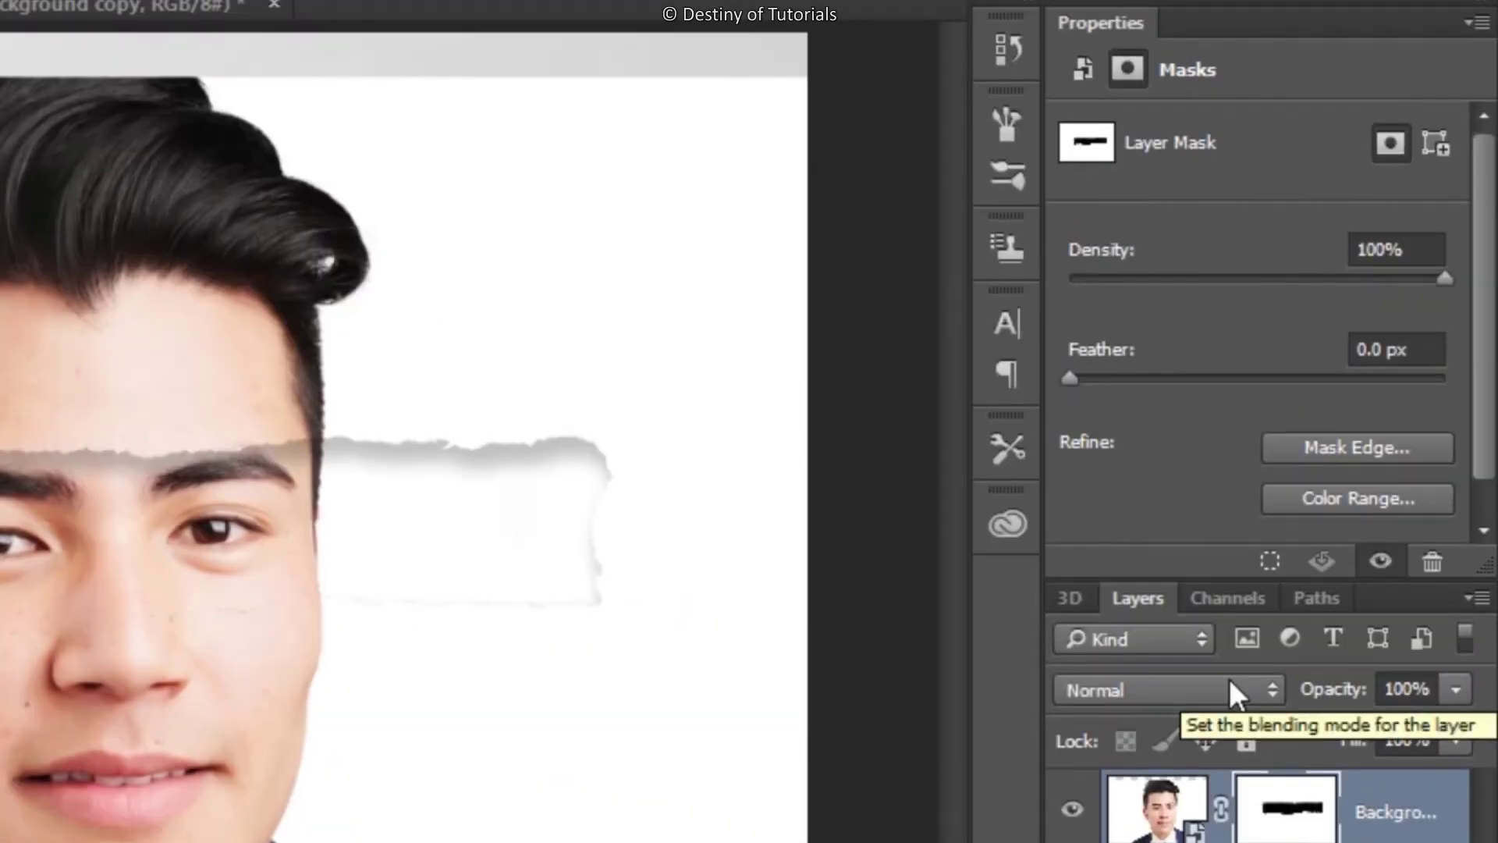
left_click(1230, 682)
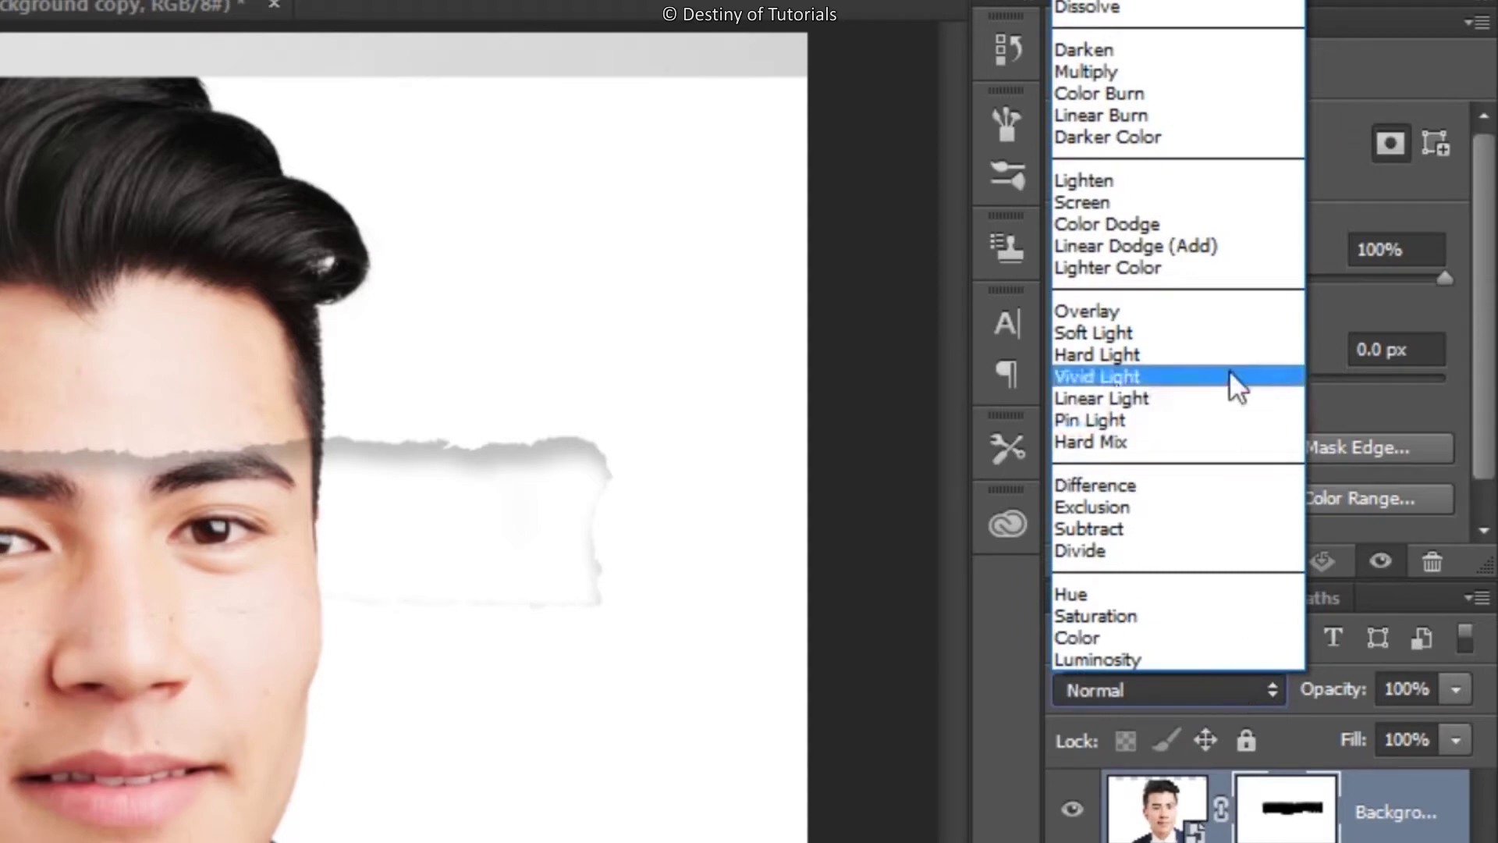
left_click(1228, 73)
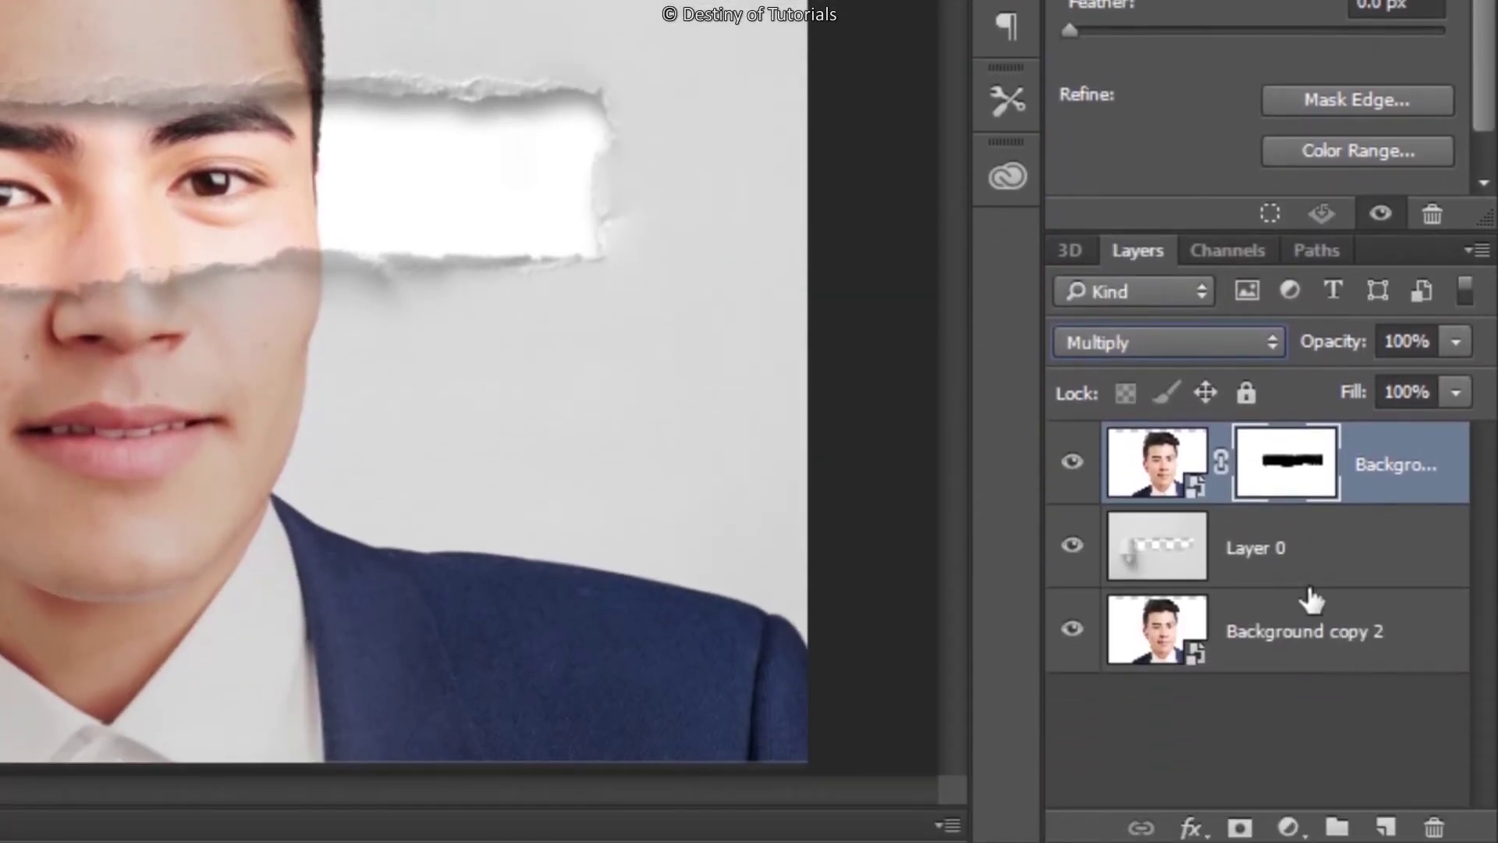
Add a Black & White adjustment clipped to the portrait, then a Levels adjustment.
left_click(1303, 830)
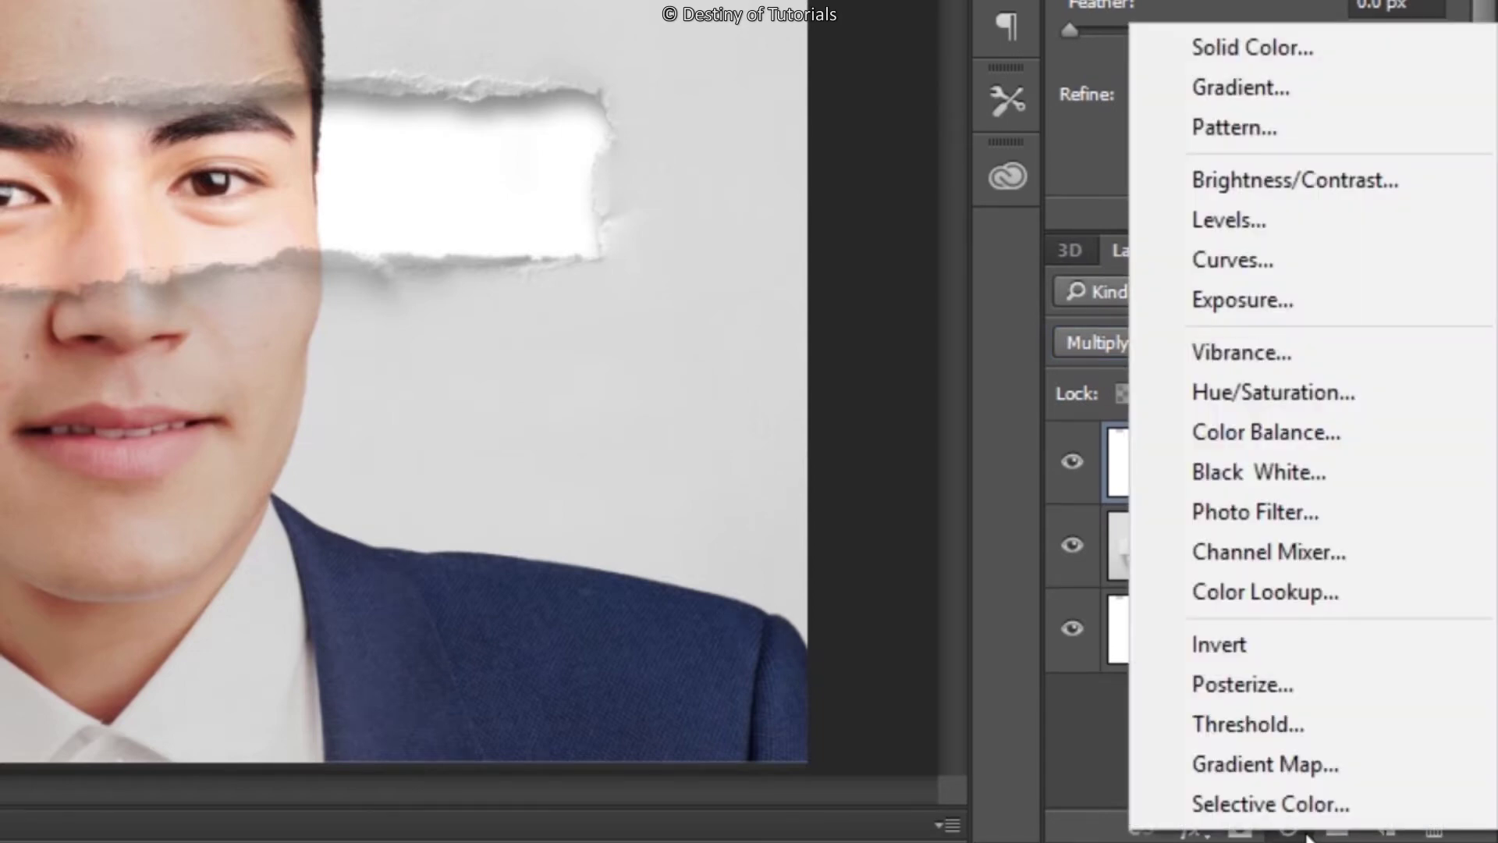
left_click(1312, 473)
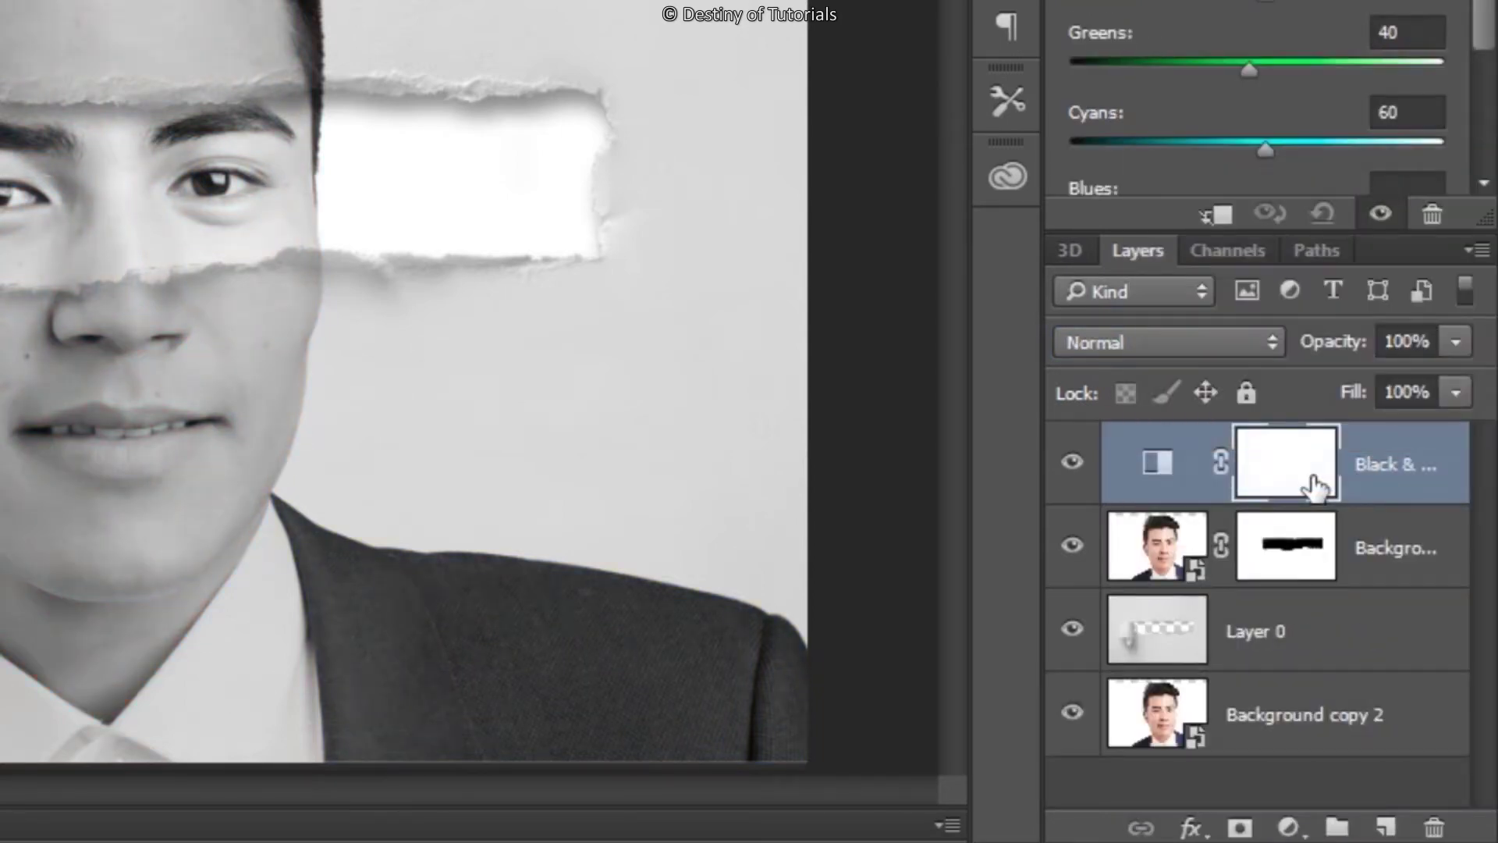
left_click(1215, 217)
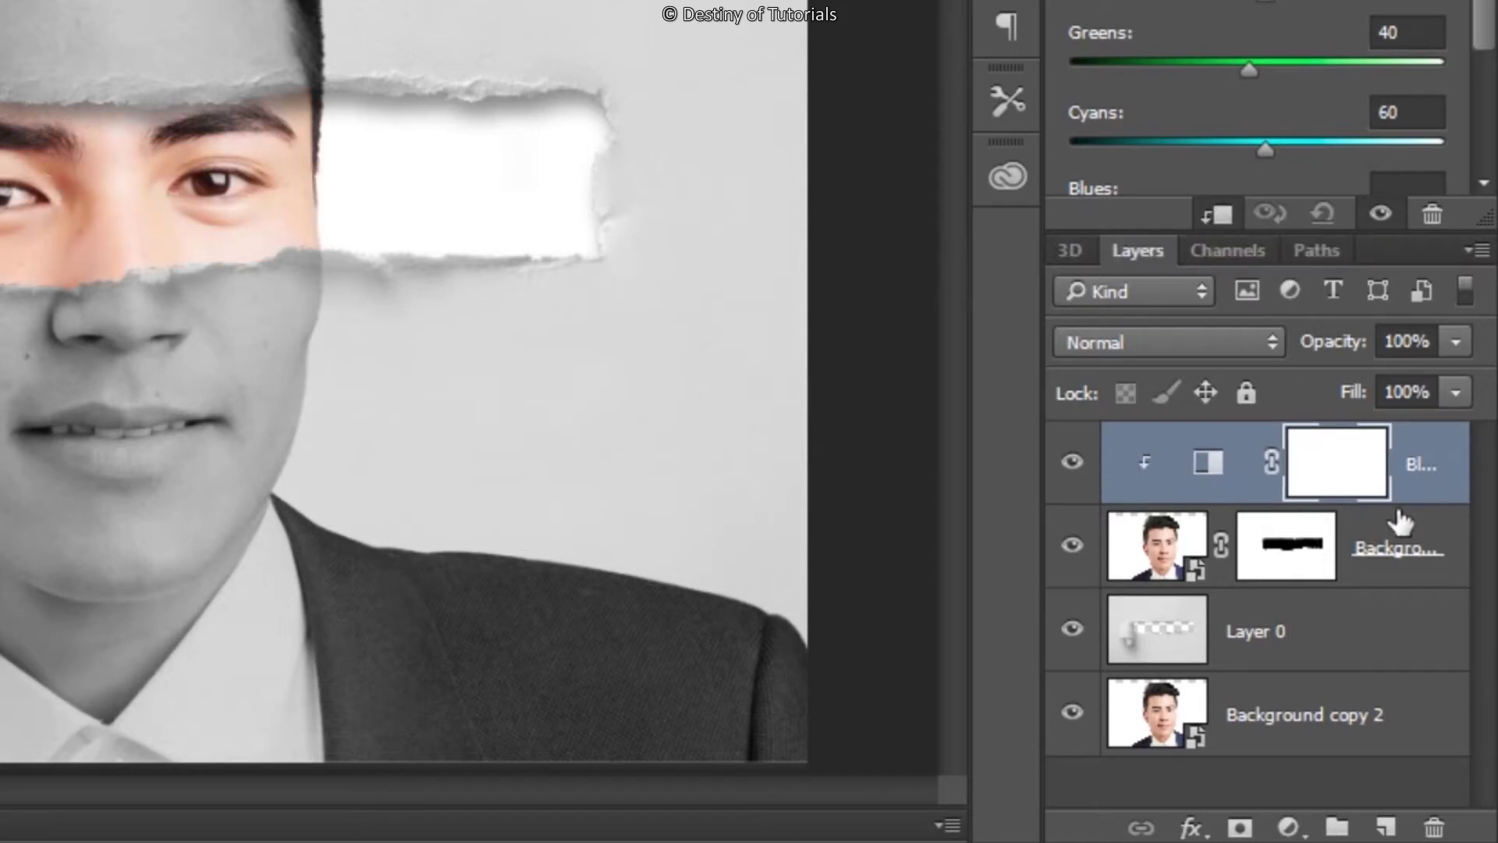
left_click(1290, 827)
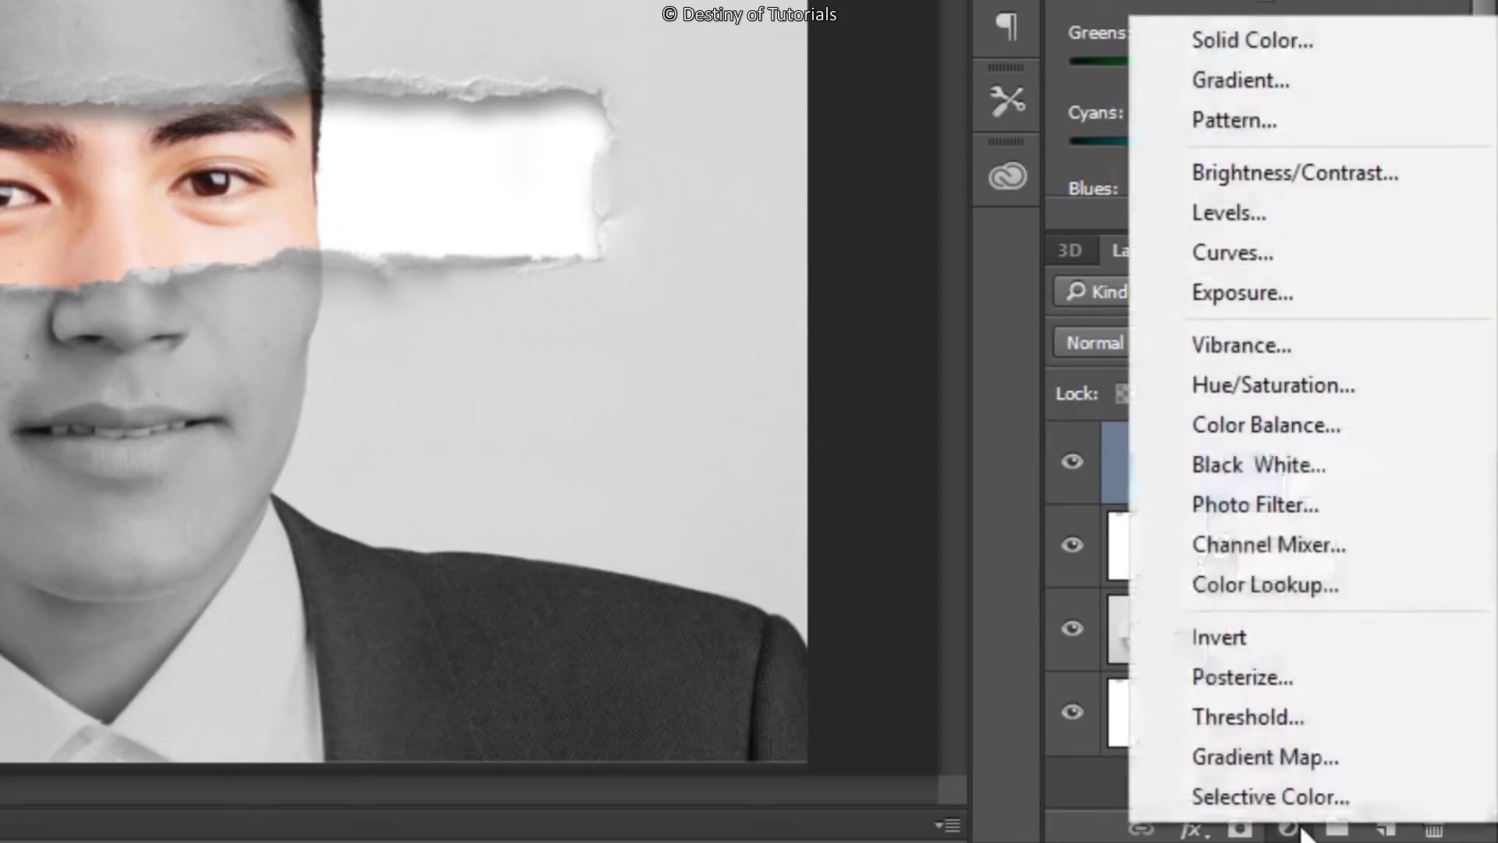
left_click(1311, 216)
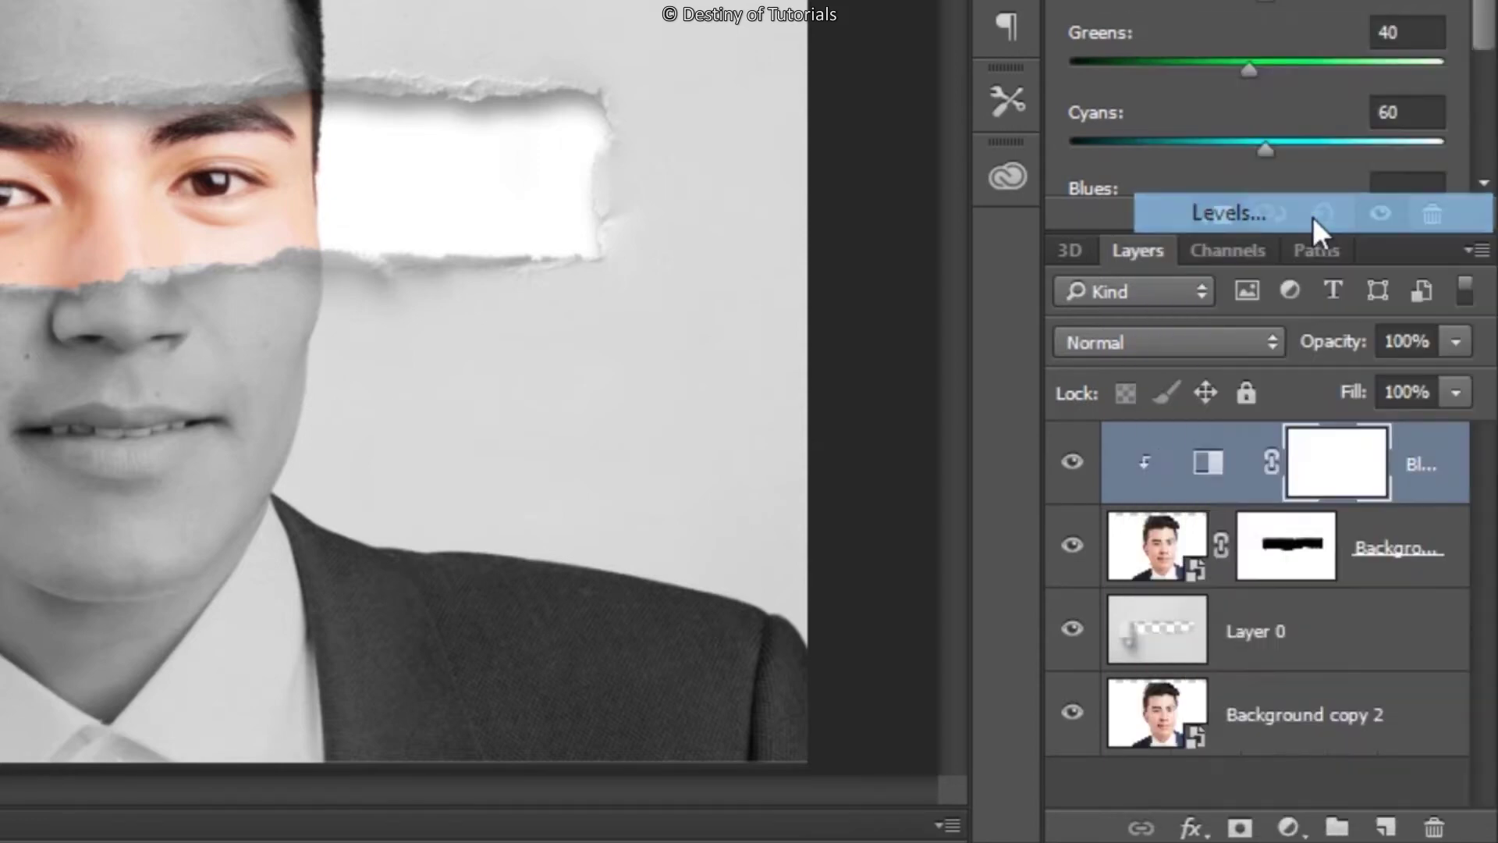
Set the Levels inputs to 7, 1.15 and 237 and clip it to the layer below.
left_click_drag(1108, 40, 1119, 41)
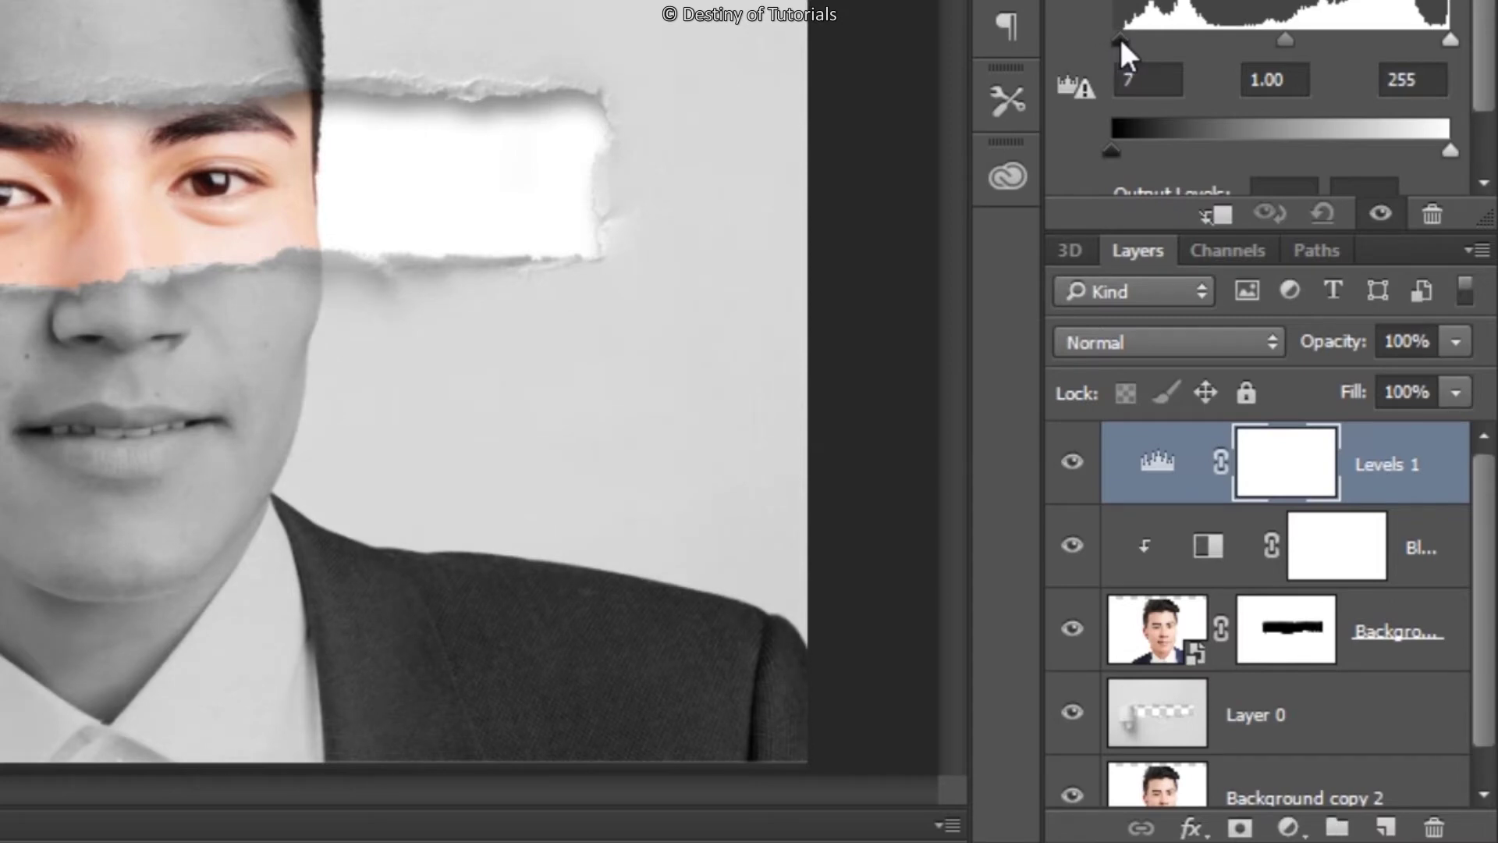
left_click_drag(1281, 36, 1270, 40)
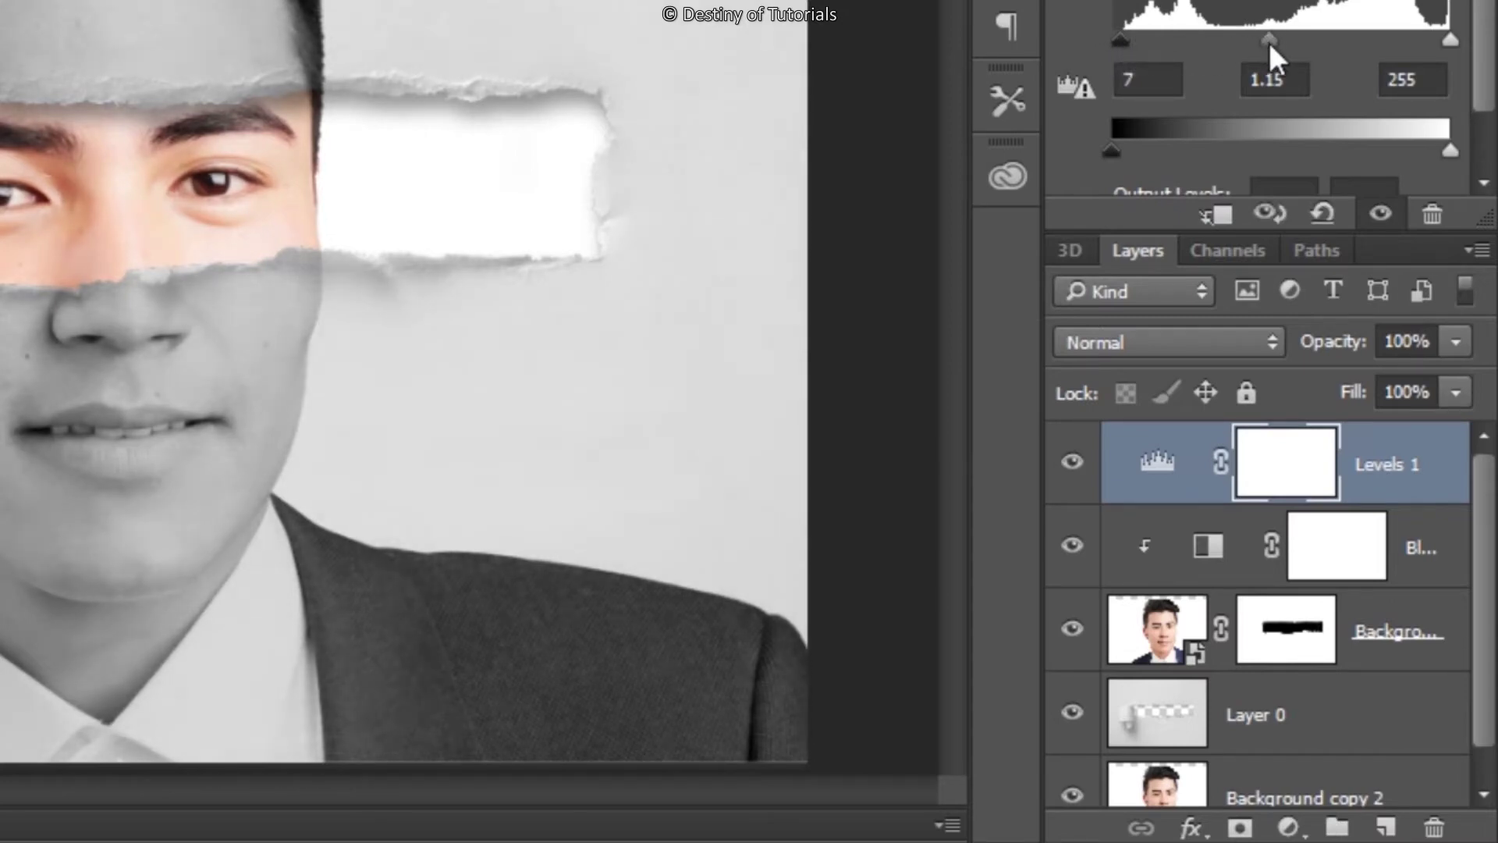
left_click_drag(1436, 37, 1426, 39)
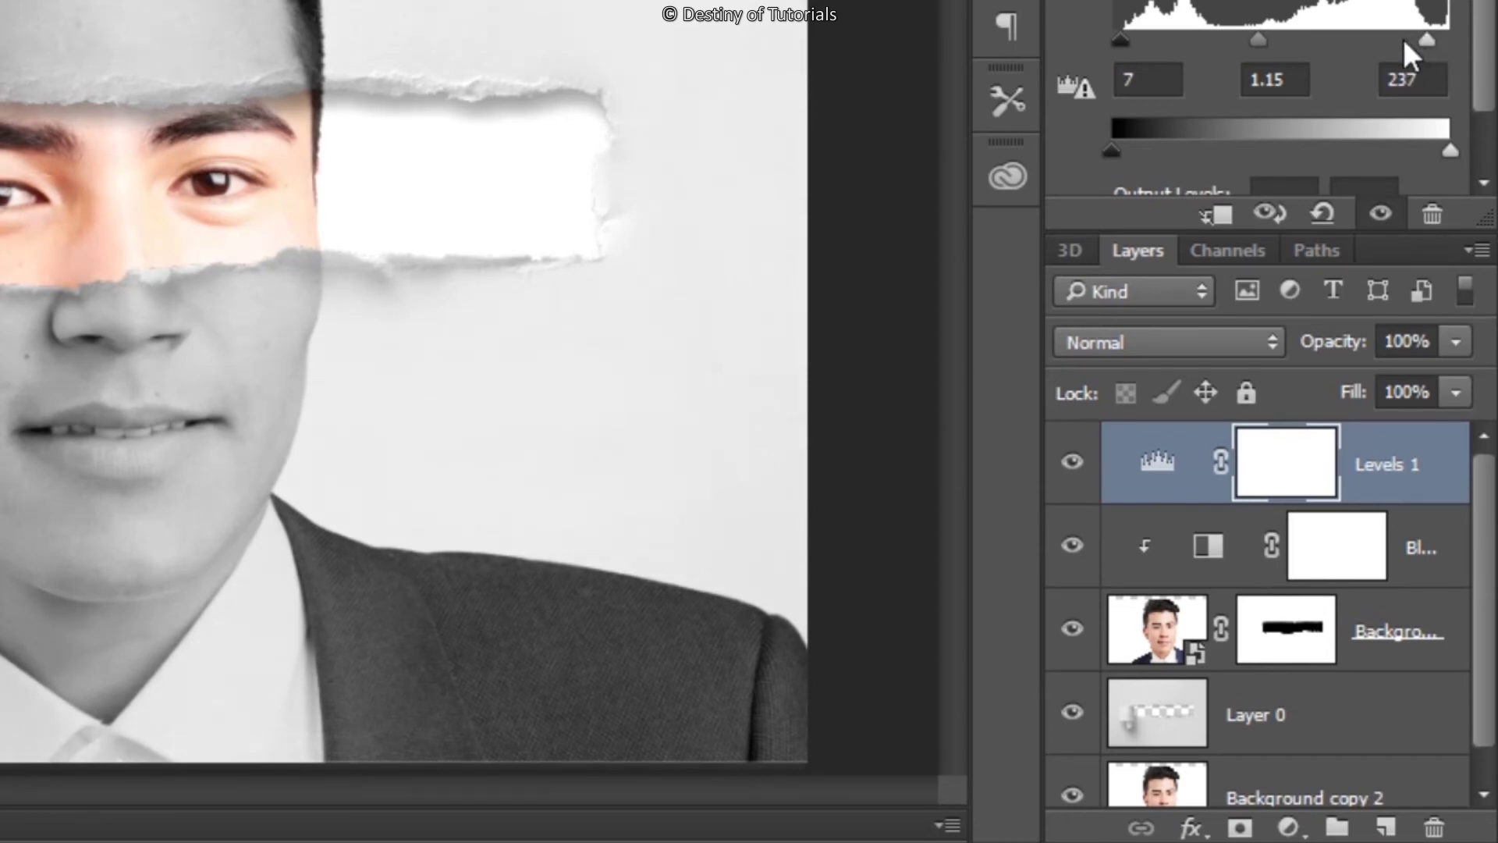
left_click(1201, 211)
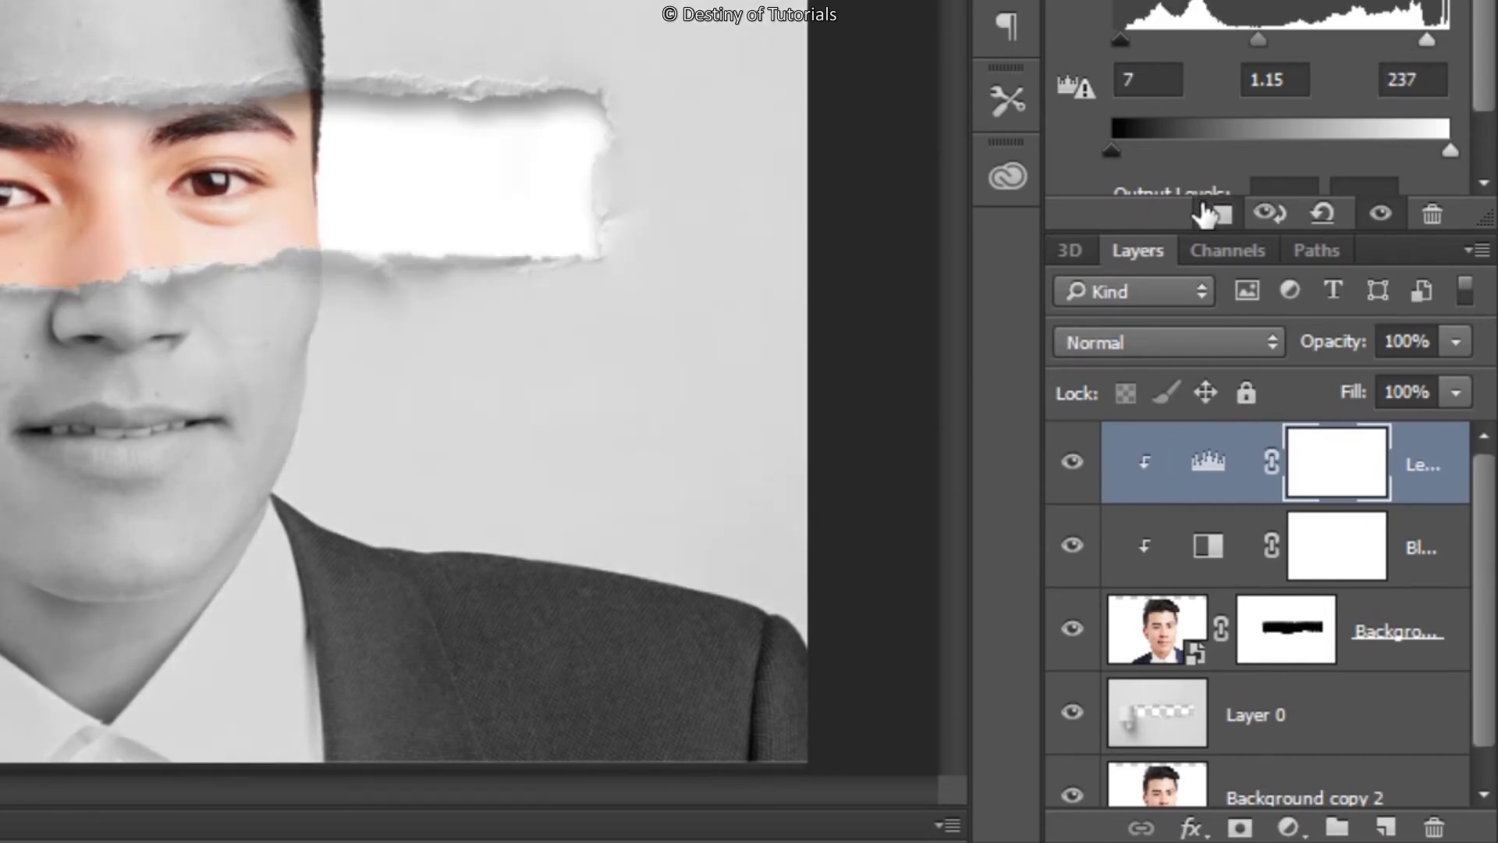